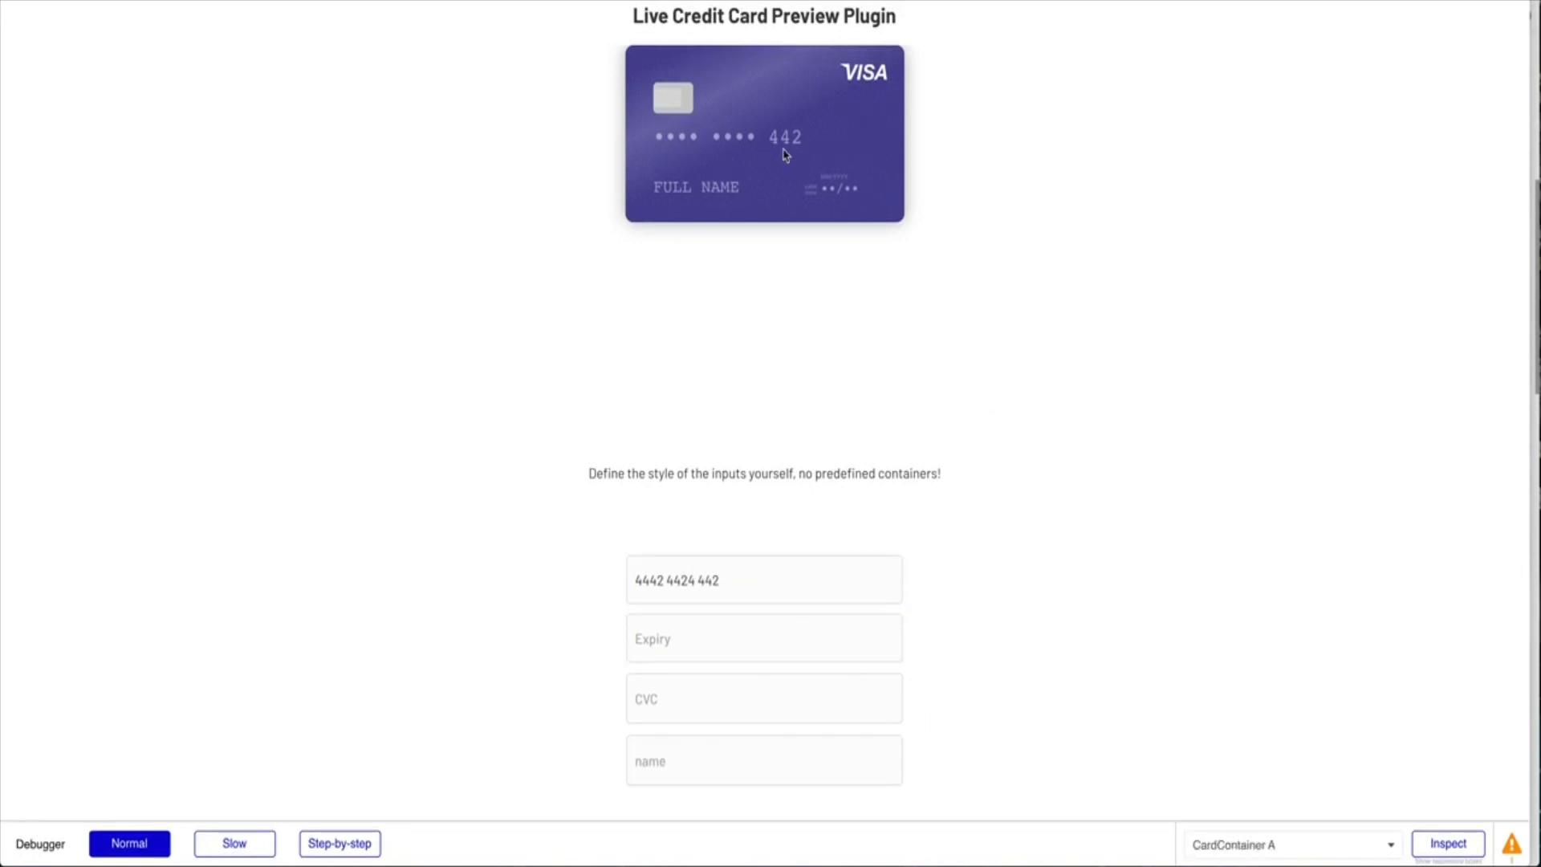
Set the card form's expiry to 02 / 33 and fill in the CVC security code.
{"action": "left_click", "coordinate": [740, 636]}
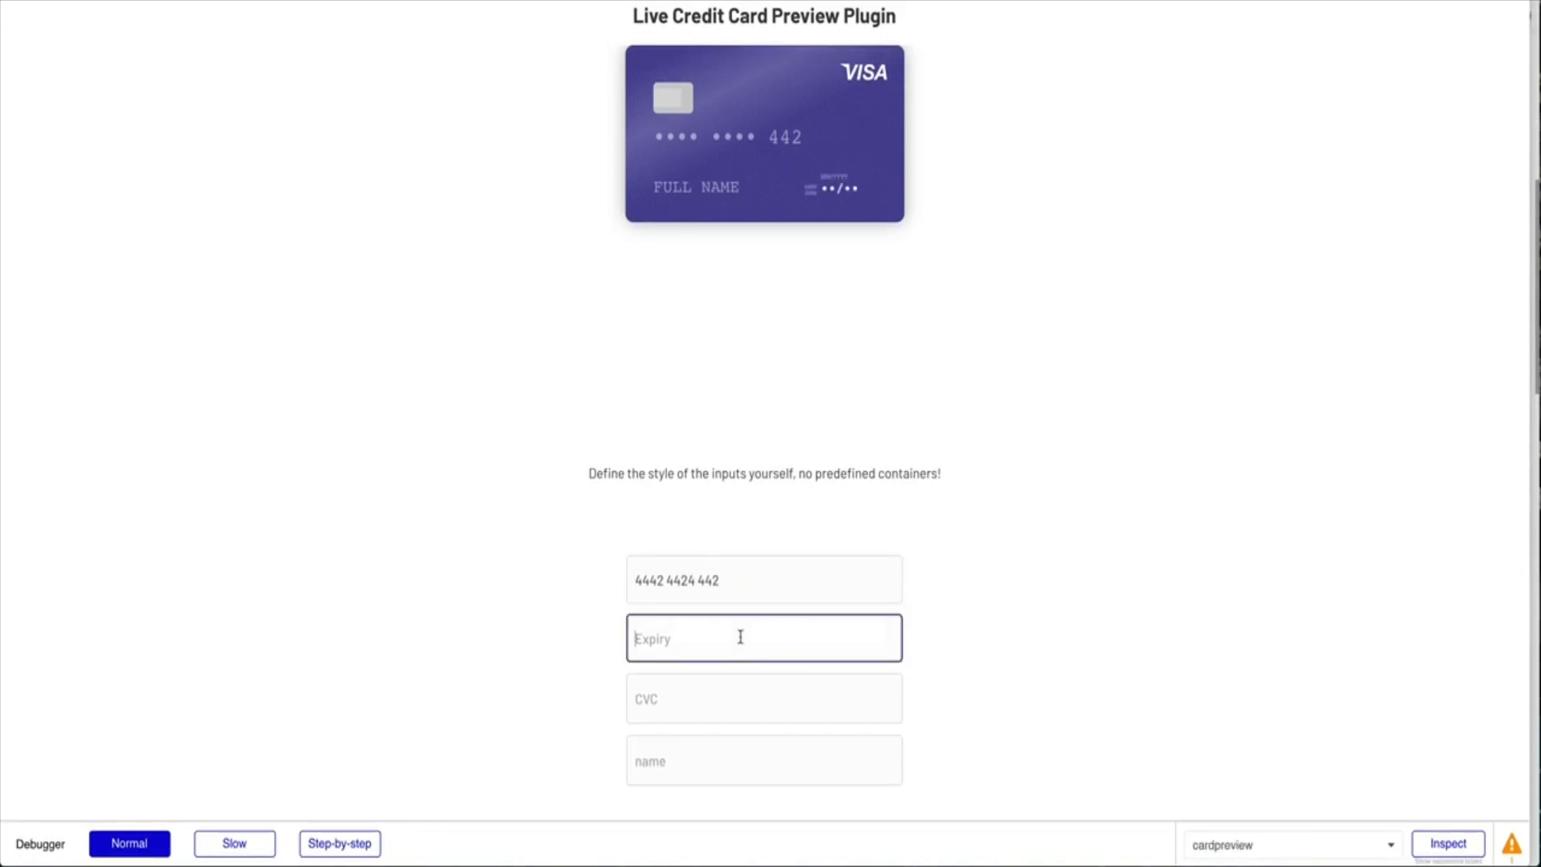
{"action": "type", "text": "02 / 33"}
{"action": "left_click", "coordinate": [716, 697]}
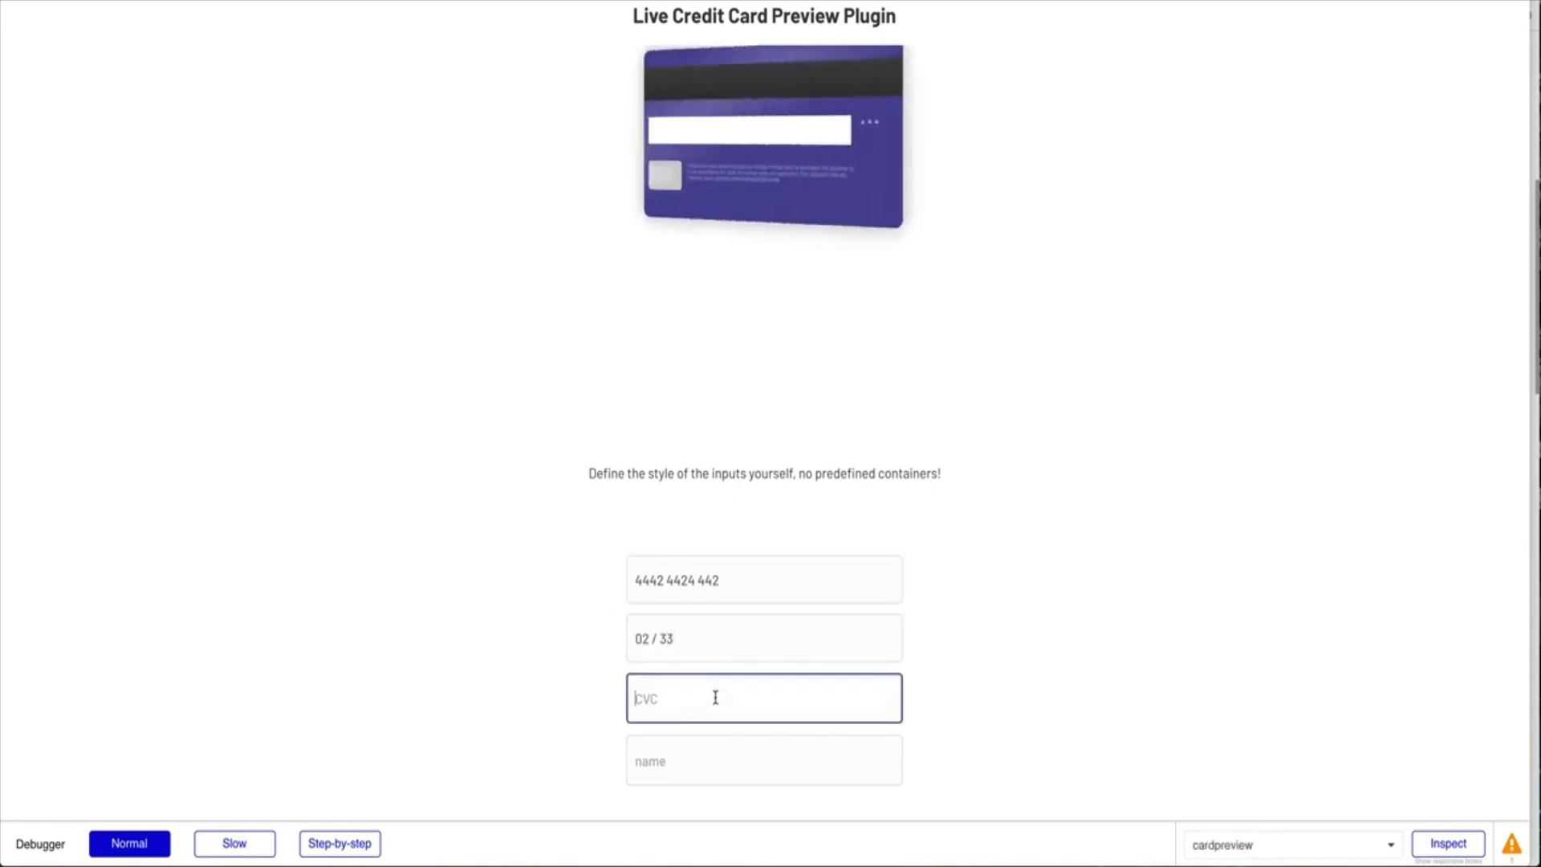
{"action": "type", "text": "323"}
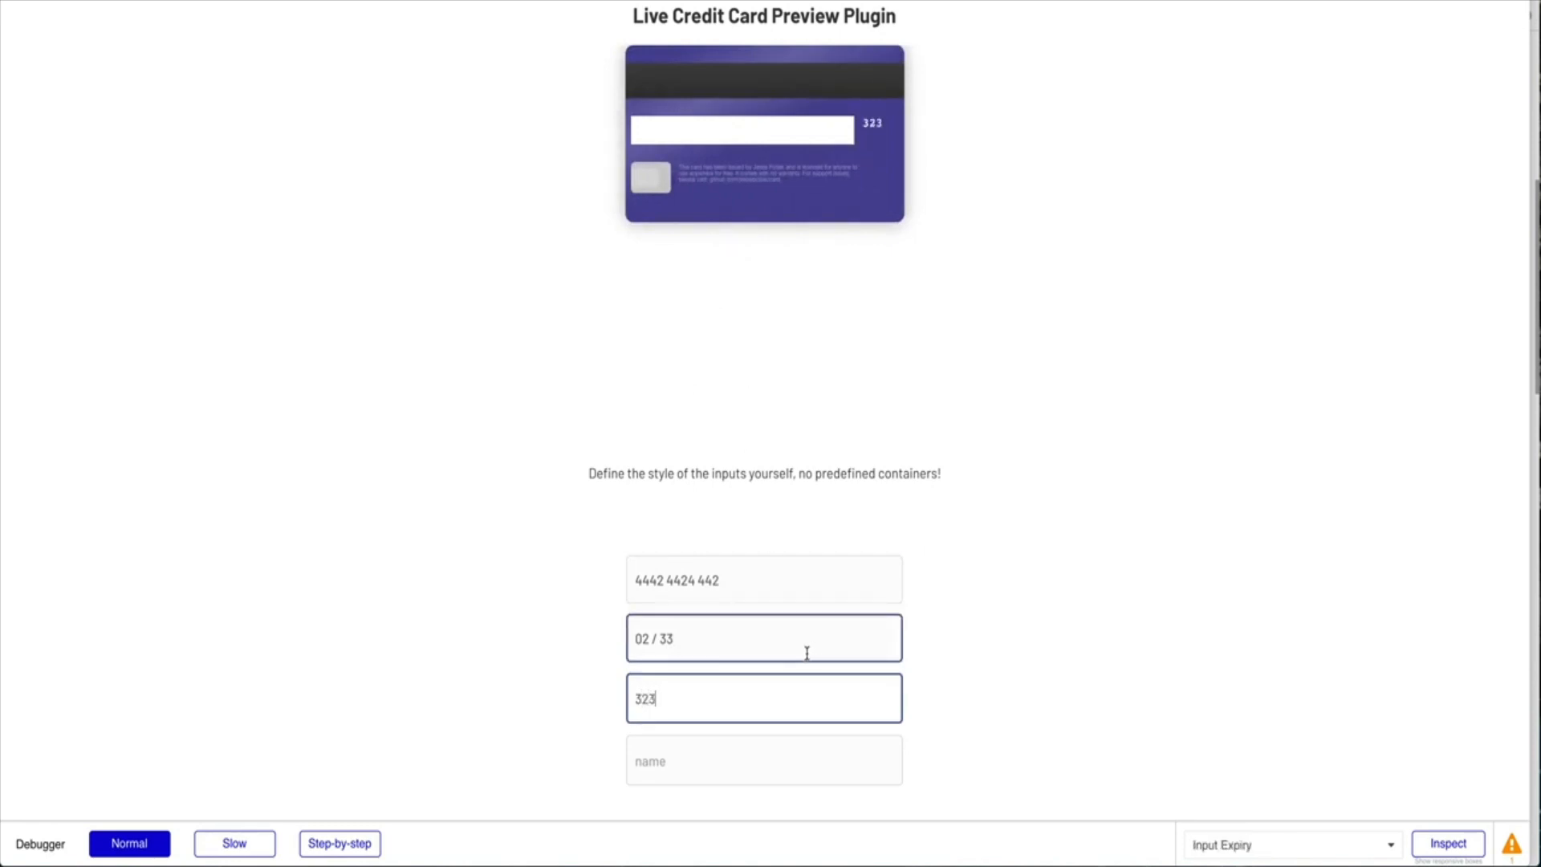
Switch focus back and forth between the expiry and CVC fields to check how the card preview flips.
{"action": "left_click", "coordinate": [708, 624]}
{"action": "left_click", "coordinate": [753, 696]}
{"action": "left_click", "coordinate": [726, 644]}
{"action": "left_click", "coordinate": [729, 678]}
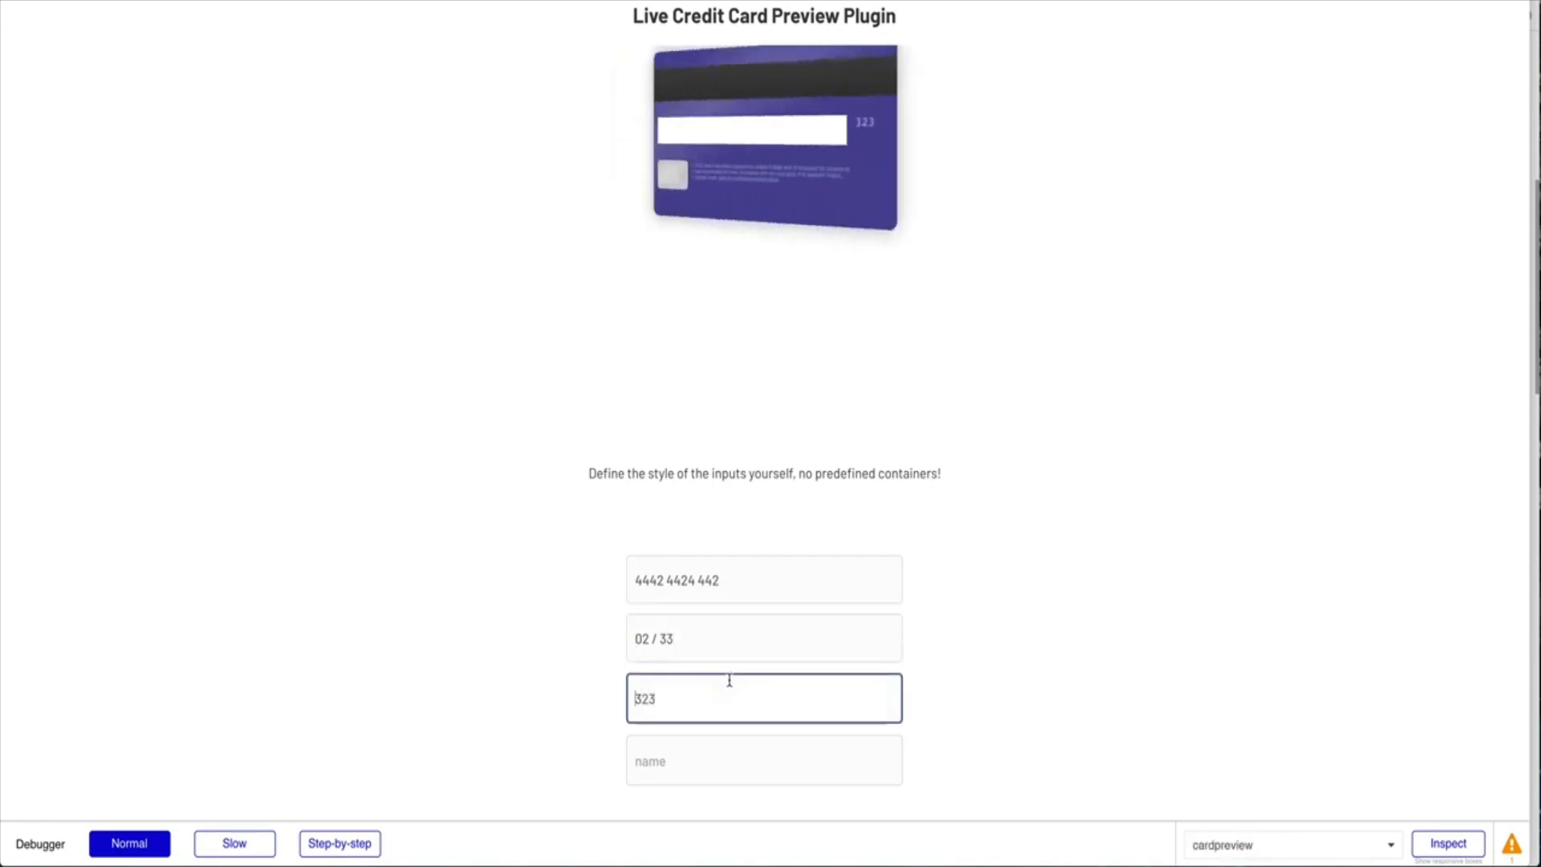
{"action": "left_click", "coordinate": [725, 646]}
{"action": "left_click_drag", "start_coordinate": [703, 634], "coordinate": [637, 635]}
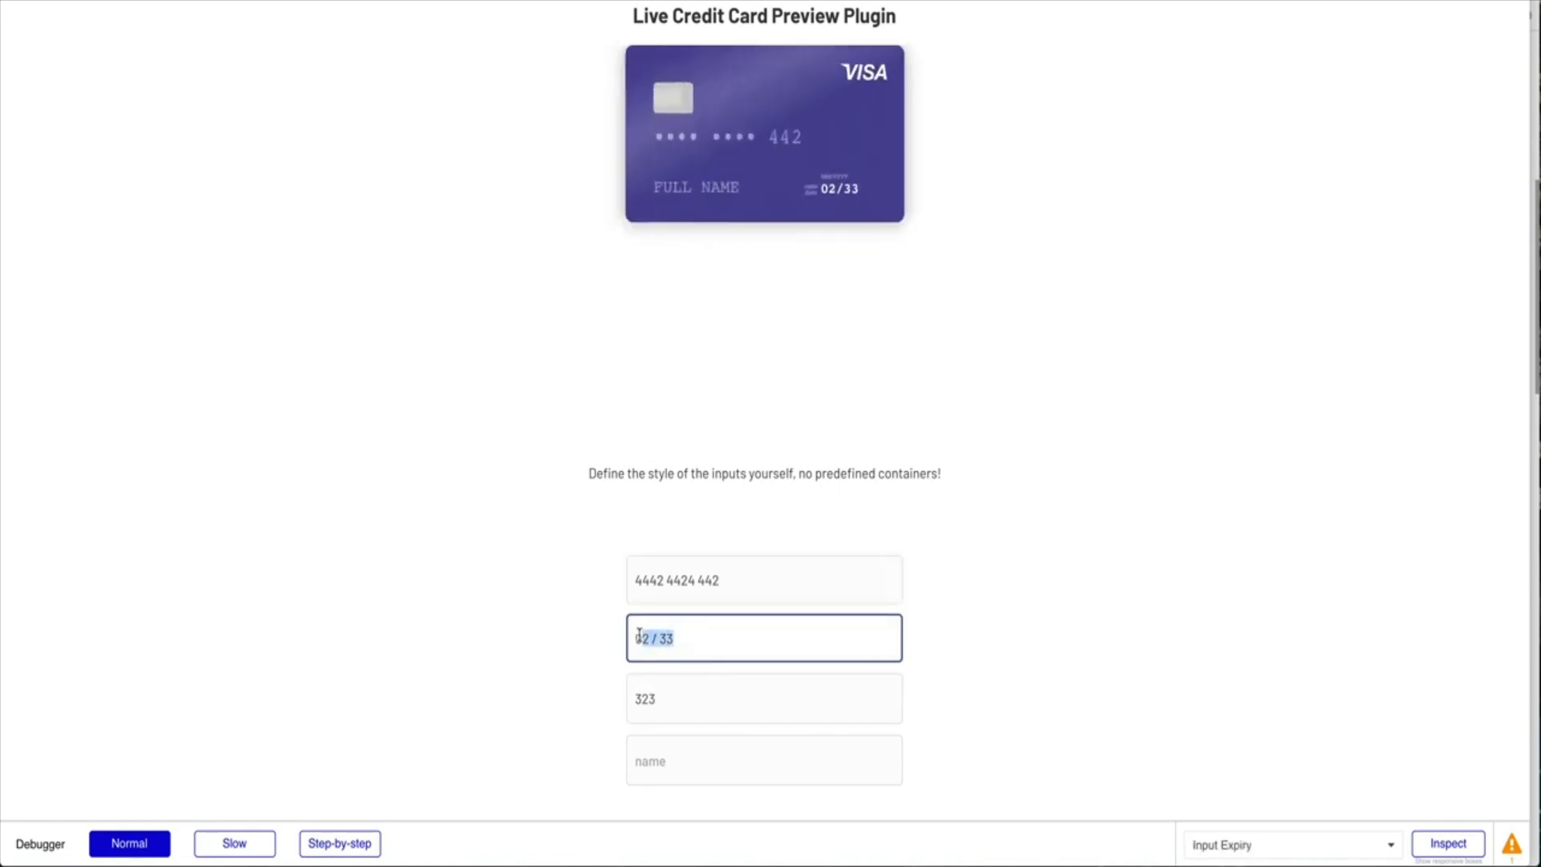
Examine the card number and the card brand logo on the live card preview.
{"action": "left_click_drag", "start_coordinate": [720, 580], "coordinate": [631, 573]}
{"action": "left_click_drag", "start_coordinate": [665, 139], "coordinate": [829, 141]}
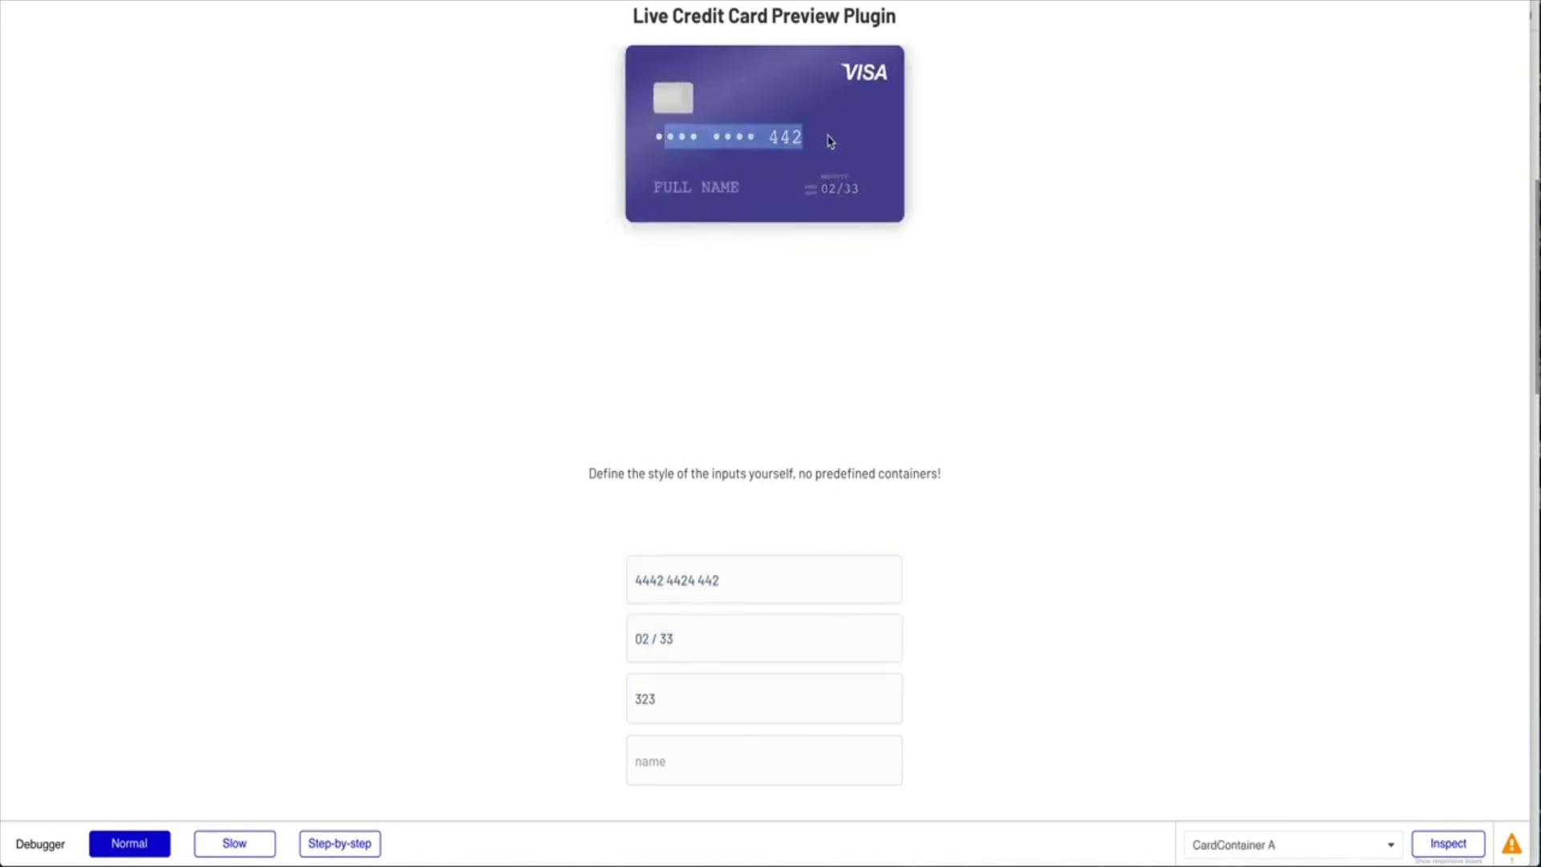
{"action": "left_click", "coordinate": [844, 114]}
{"action": "double_click", "coordinate": [886, 70]}
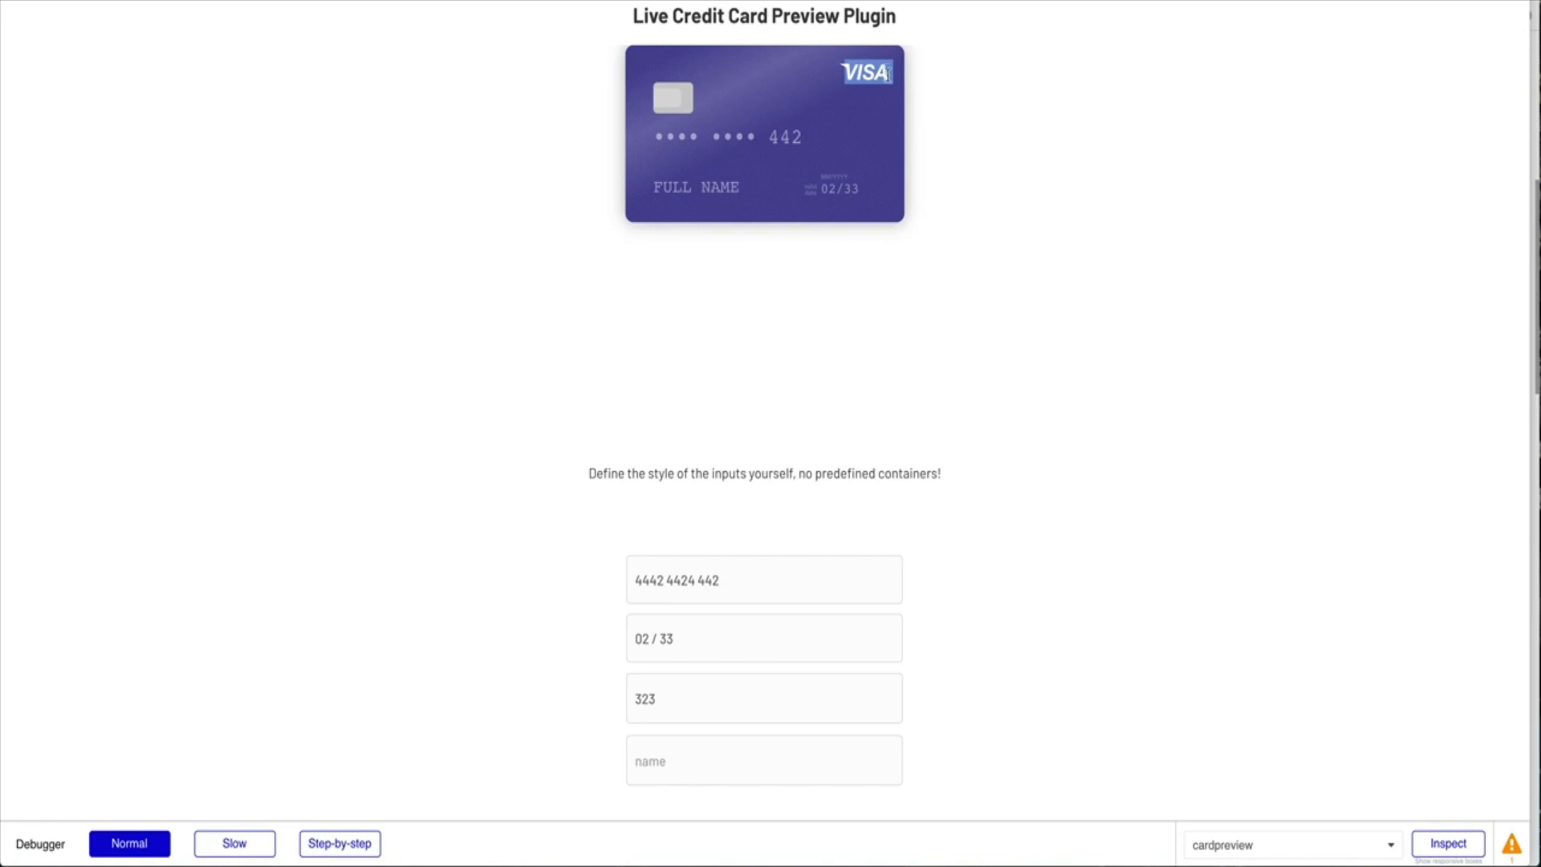
{"action": "left_click", "coordinate": [903, 110]}
Enter the sample text dfsdfsdf in the name field of the card form.
{"action": "left_click", "coordinate": [727, 762]}
{"action": "type", "text": "df"}
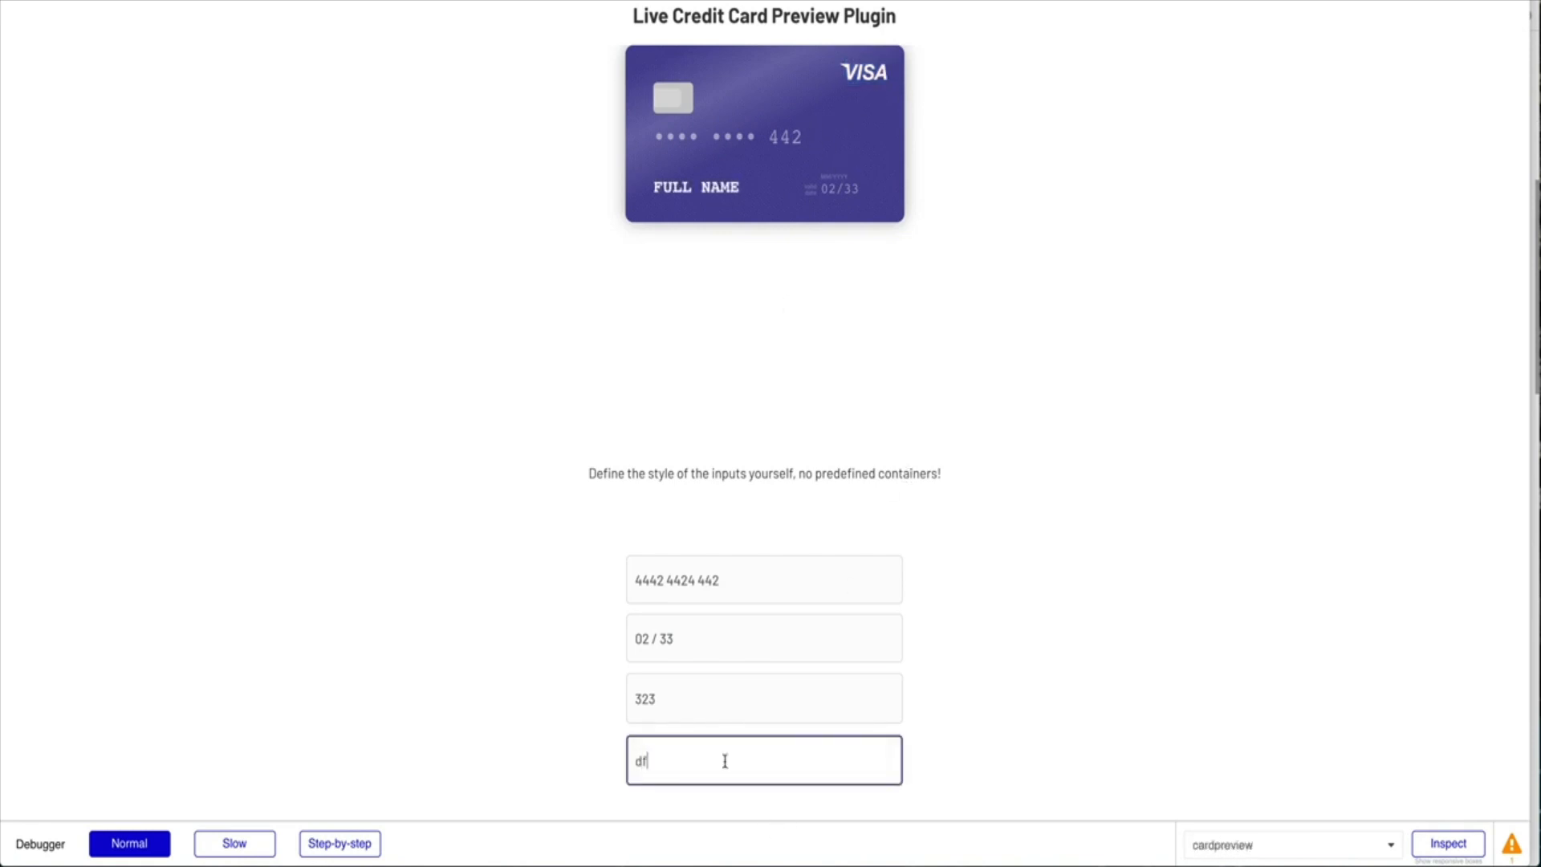
{"action": "type", "text": "sdfsdf"}
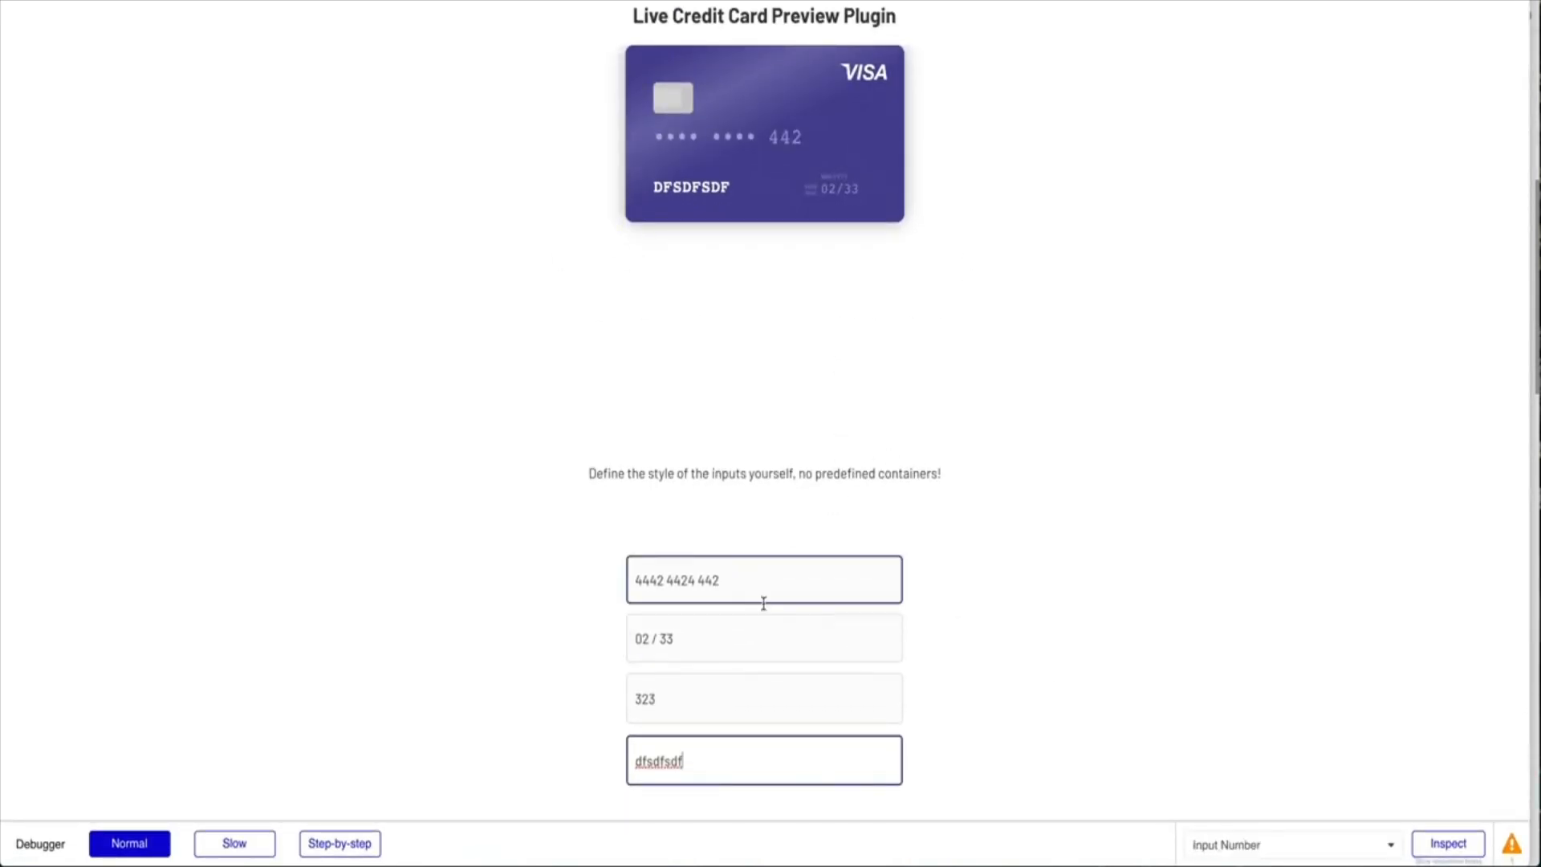
Extend the expiry to 02 / 3377 and add another digit to the CVC security code.
{"action": "left_click", "coordinate": [727, 644]}
{"action": "left_click_drag", "start_coordinate": [727, 644], "coordinate": [422, 608]}
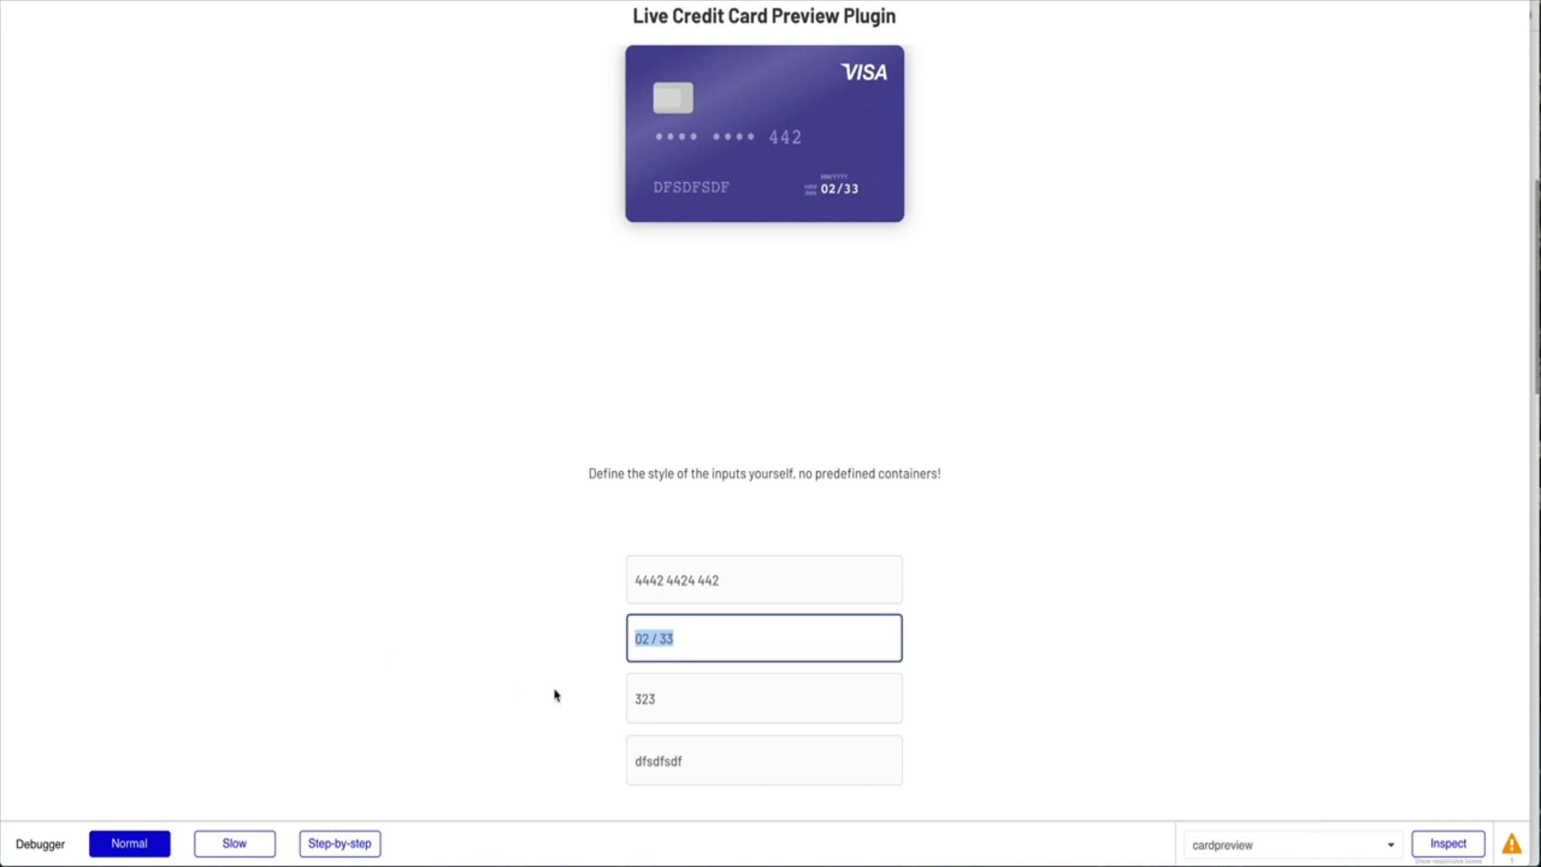
{"action": "left_click", "coordinate": [758, 631]}
{"action": "type", "text": "77"}
{"action": "left_click", "coordinate": [834, 186]}
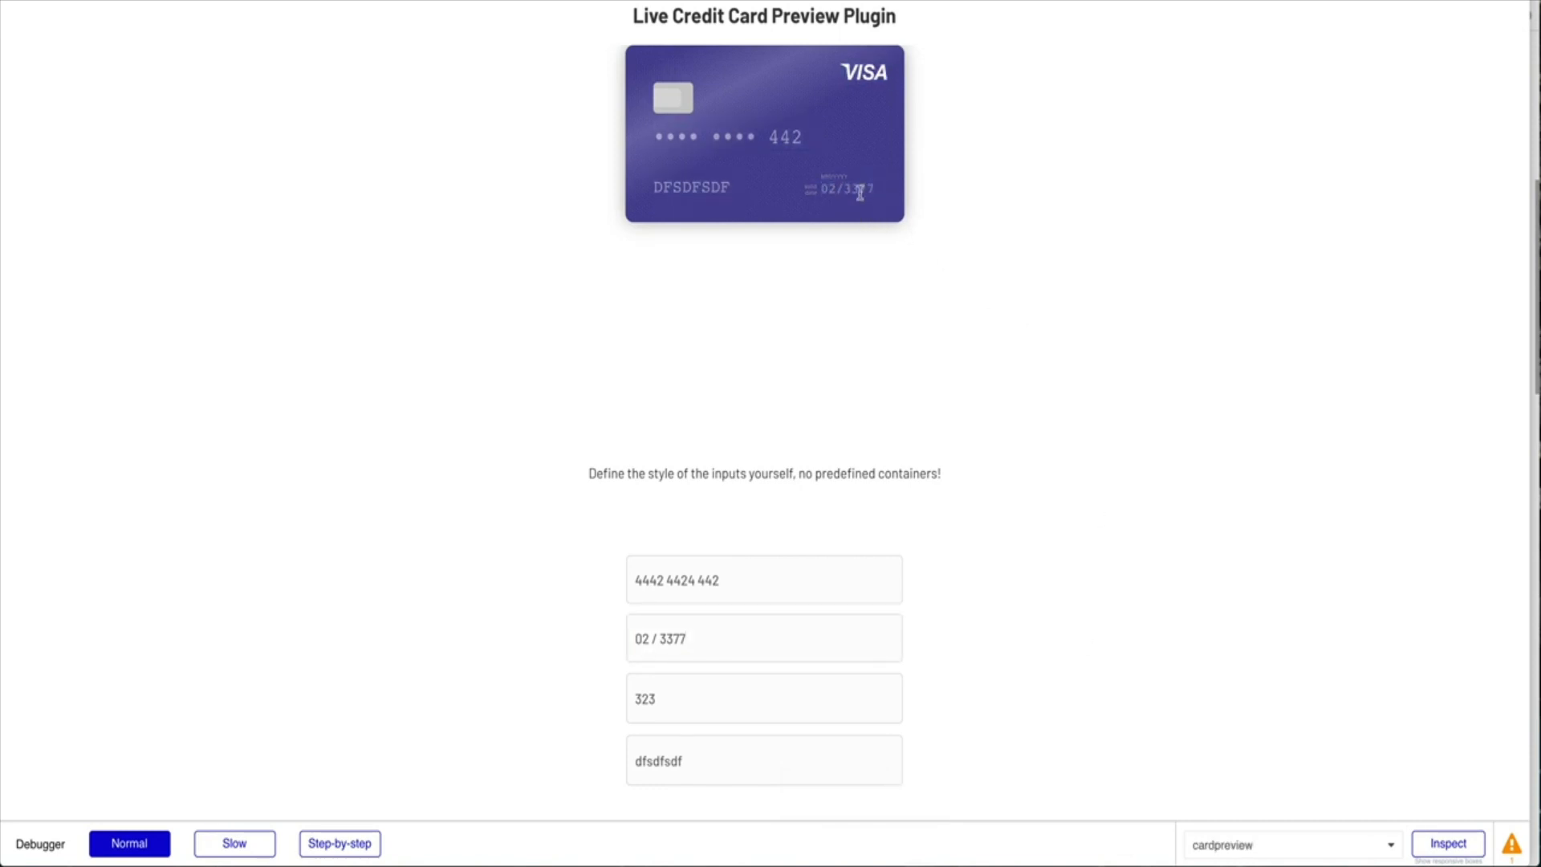
{"action": "left_click", "coordinate": [677, 676]}
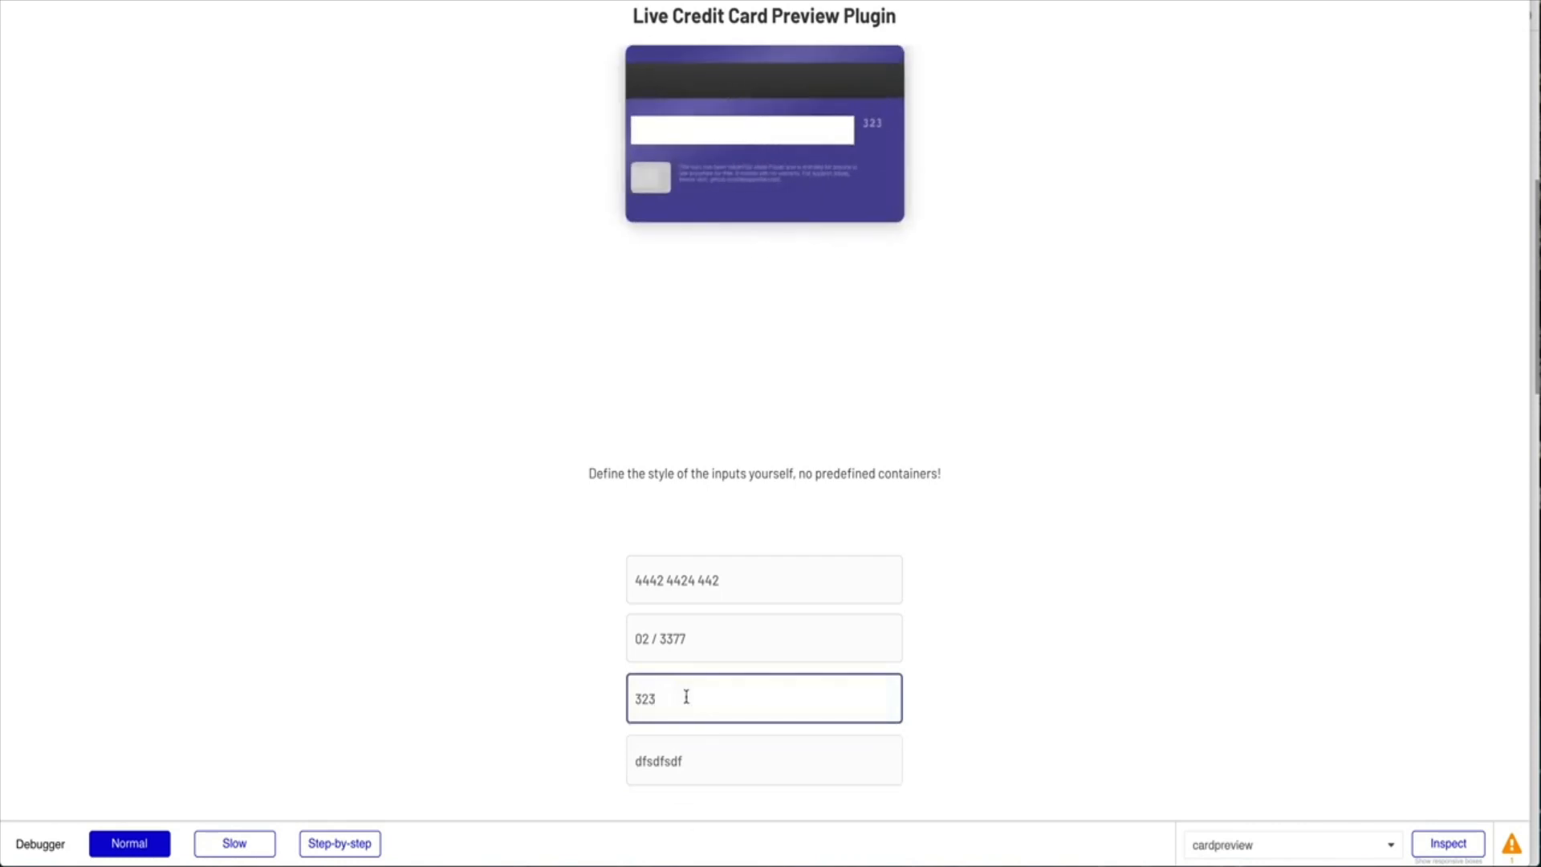
{"action": "type", "text": "3"}
Replace the expiry value in the card form with 02 / 6.
{"action": "left_click", "coordinate": [654, 642]}
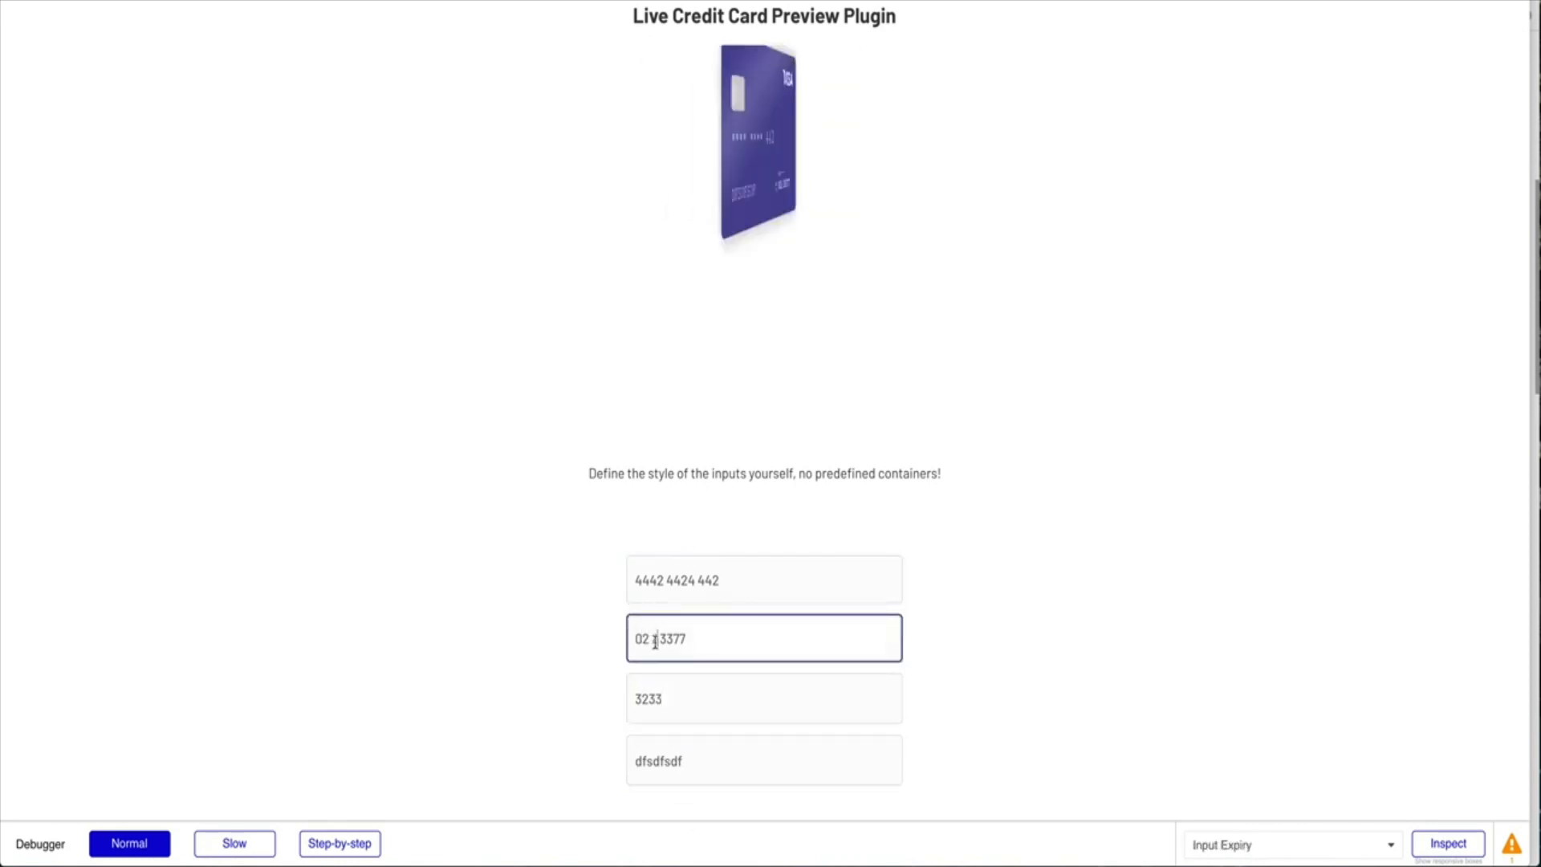
{"action": "double_click", "coordinate": [656, 639]}
{"action": "key", "text": "BackSpace"}
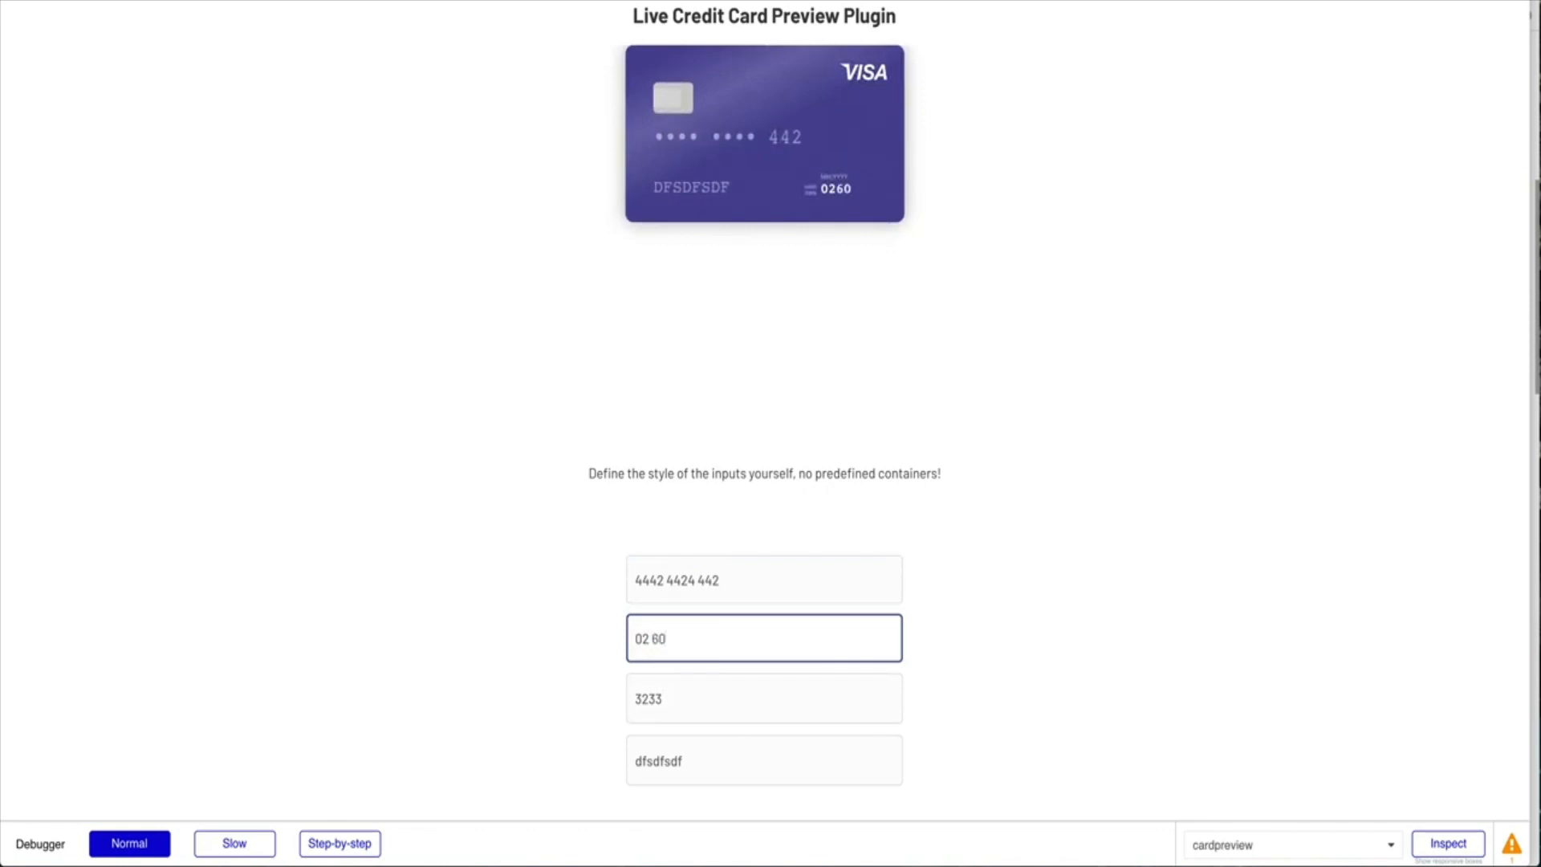
{"action": "left_click", "coordinate": [647, 635]}
{"action": "double_click", "coordinate": [654, 637]}
{"action": "key", "text": "BackSpace"}
{"action": "key", "text": "BackSpace"}
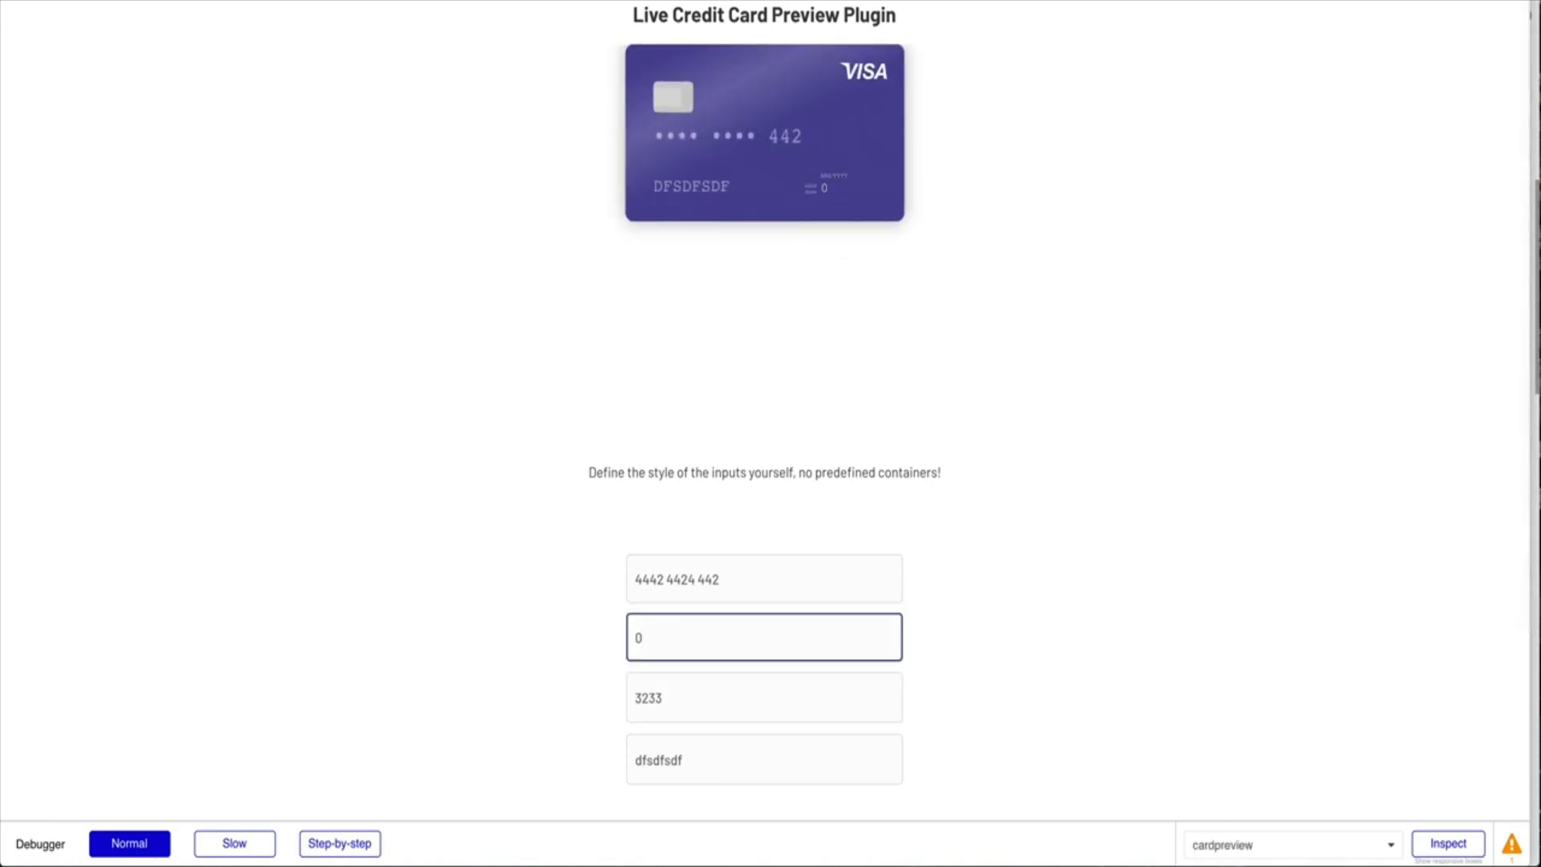
{"action": "type", "text": "2 / 6"}
{"action": "left_click", "coordinate": [913, 341]}
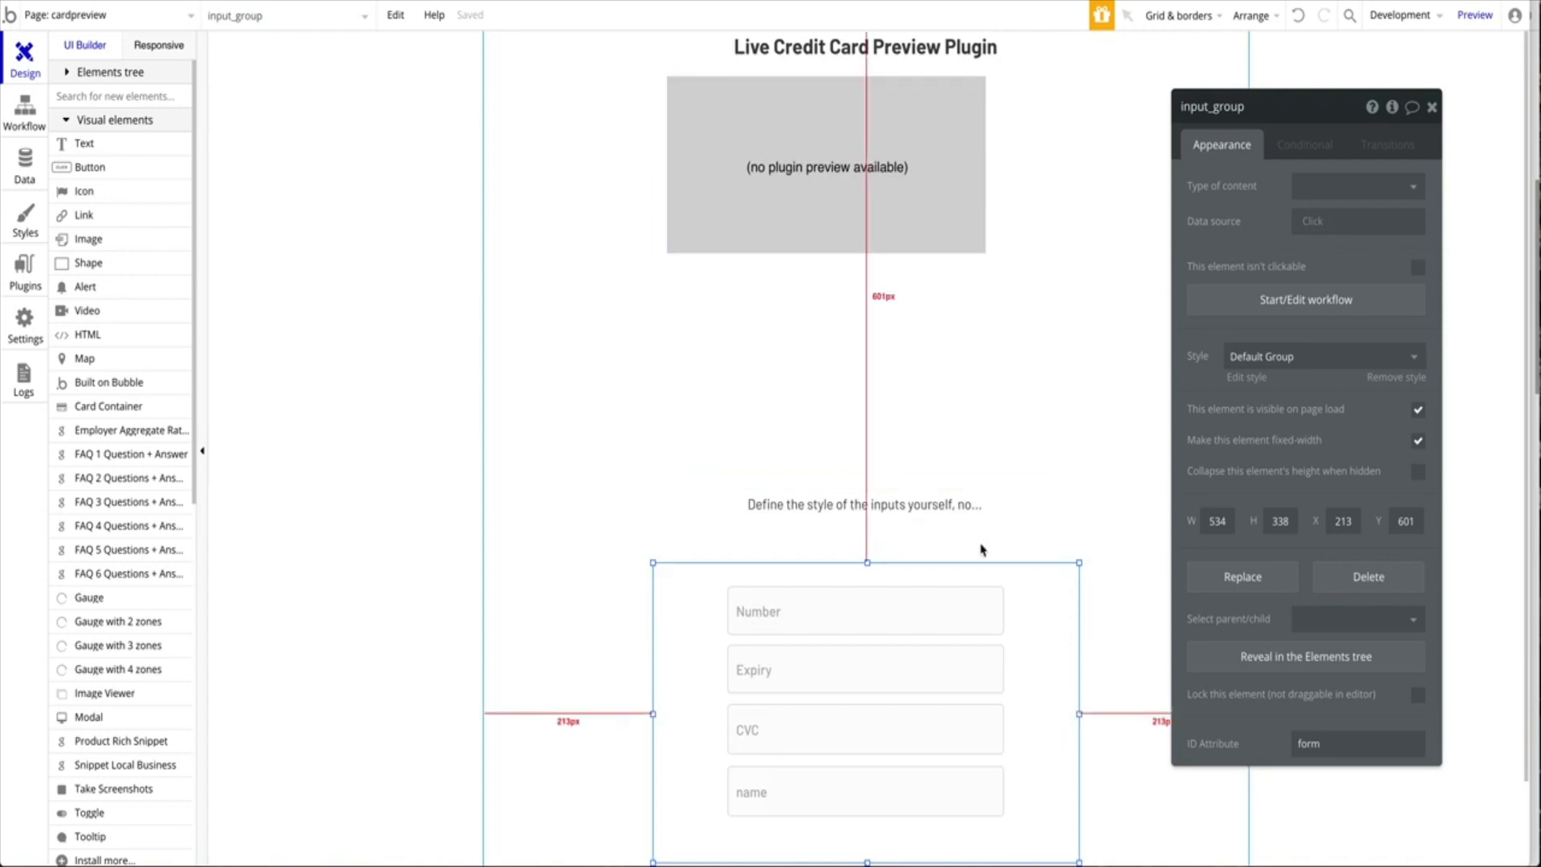
In the Bubble editor, search the elements for card and review the properties of the CardContainer A element.
{"action": "left_click", "coordinate": [765, 220]}
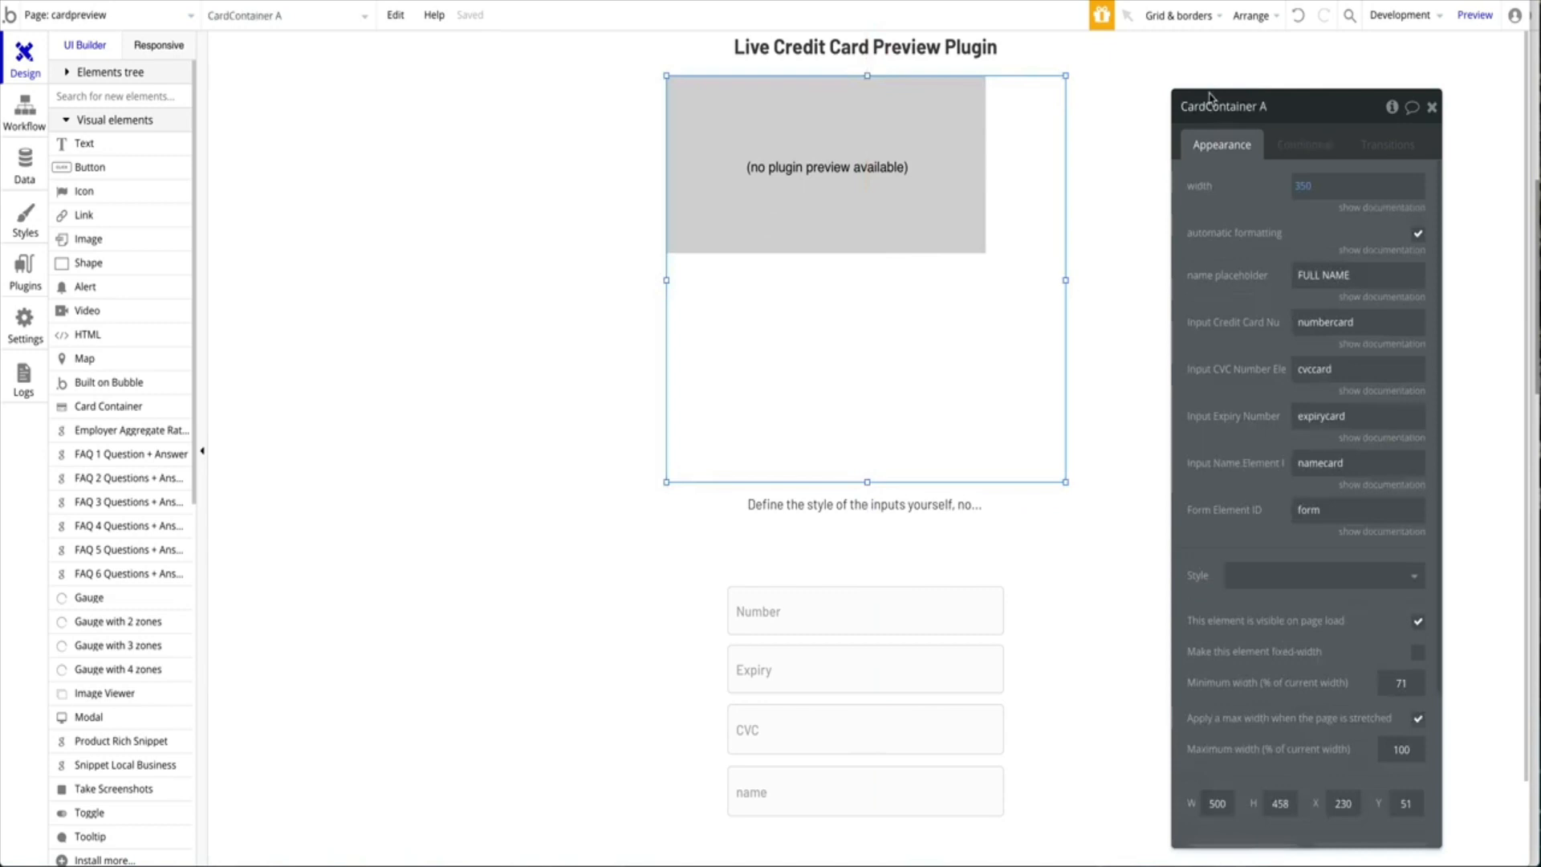
{"action": "left_click", "coordinate": [133, 102]}
{"action": "type", "text": "card"}
{"action": "left_click", "coordinate": [113, 149]}
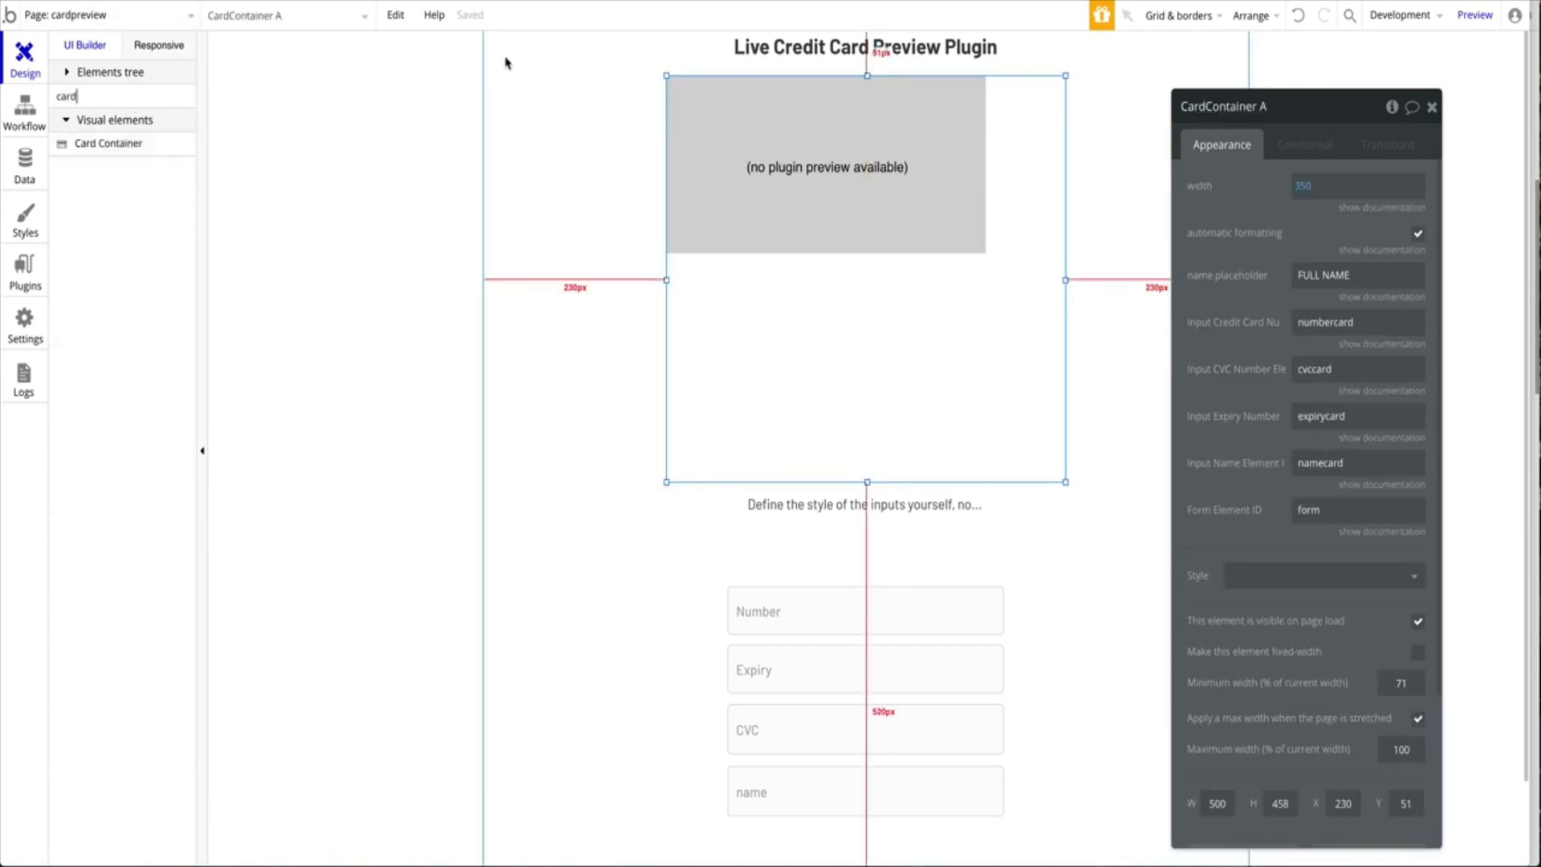
{"action": "scroll", "coordinate": [1292, 618], "scroll_direction": "down", "scroll_amount": 5}
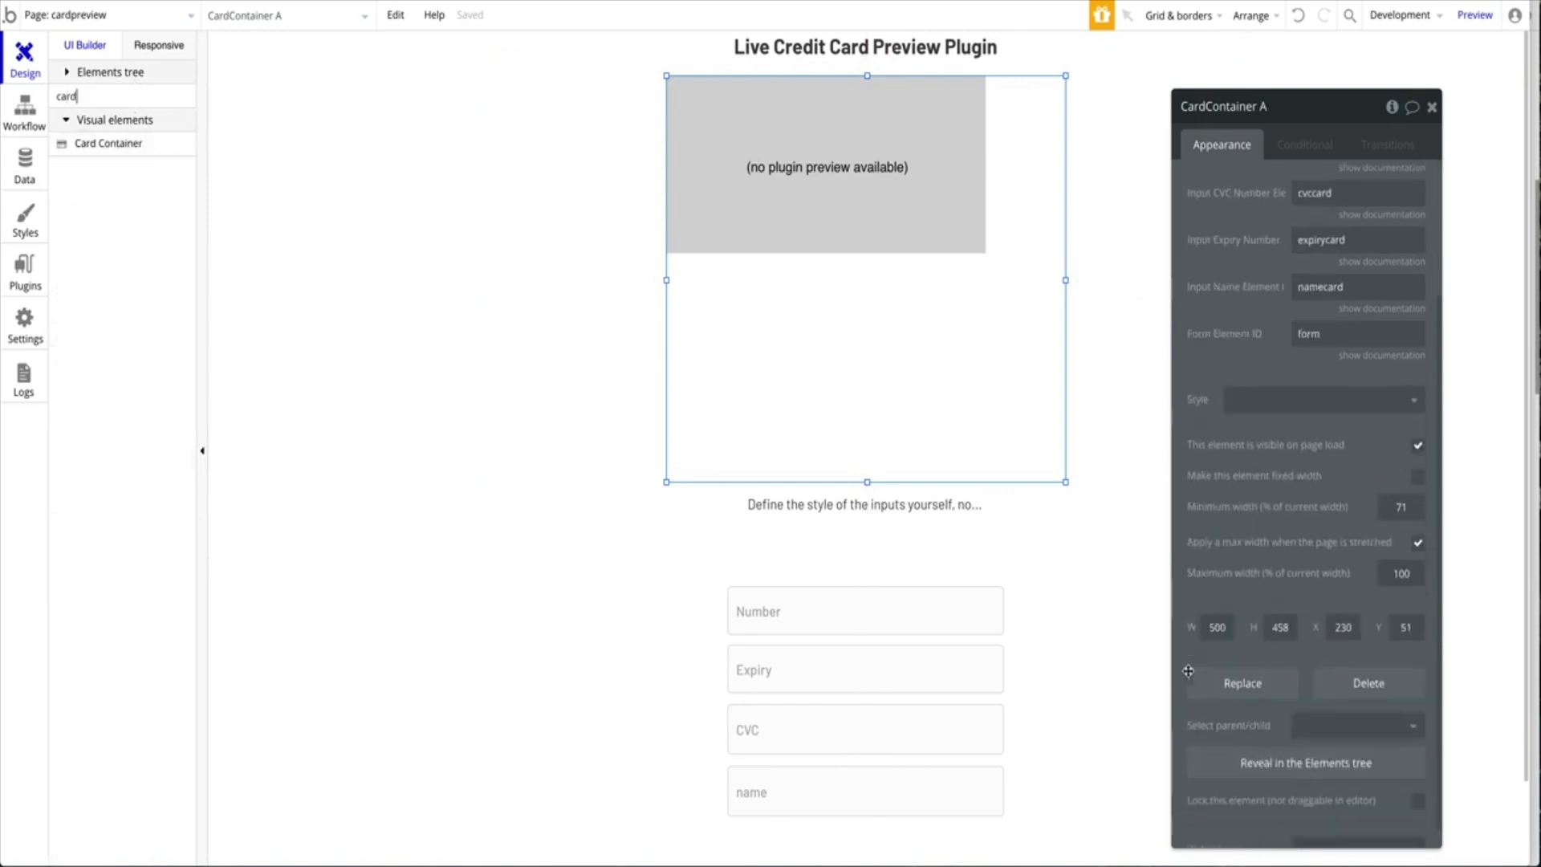
{"action": "scroll", "coordinate": [1220, 629], "scroll_direction": "up", "scroll_amount": 5}
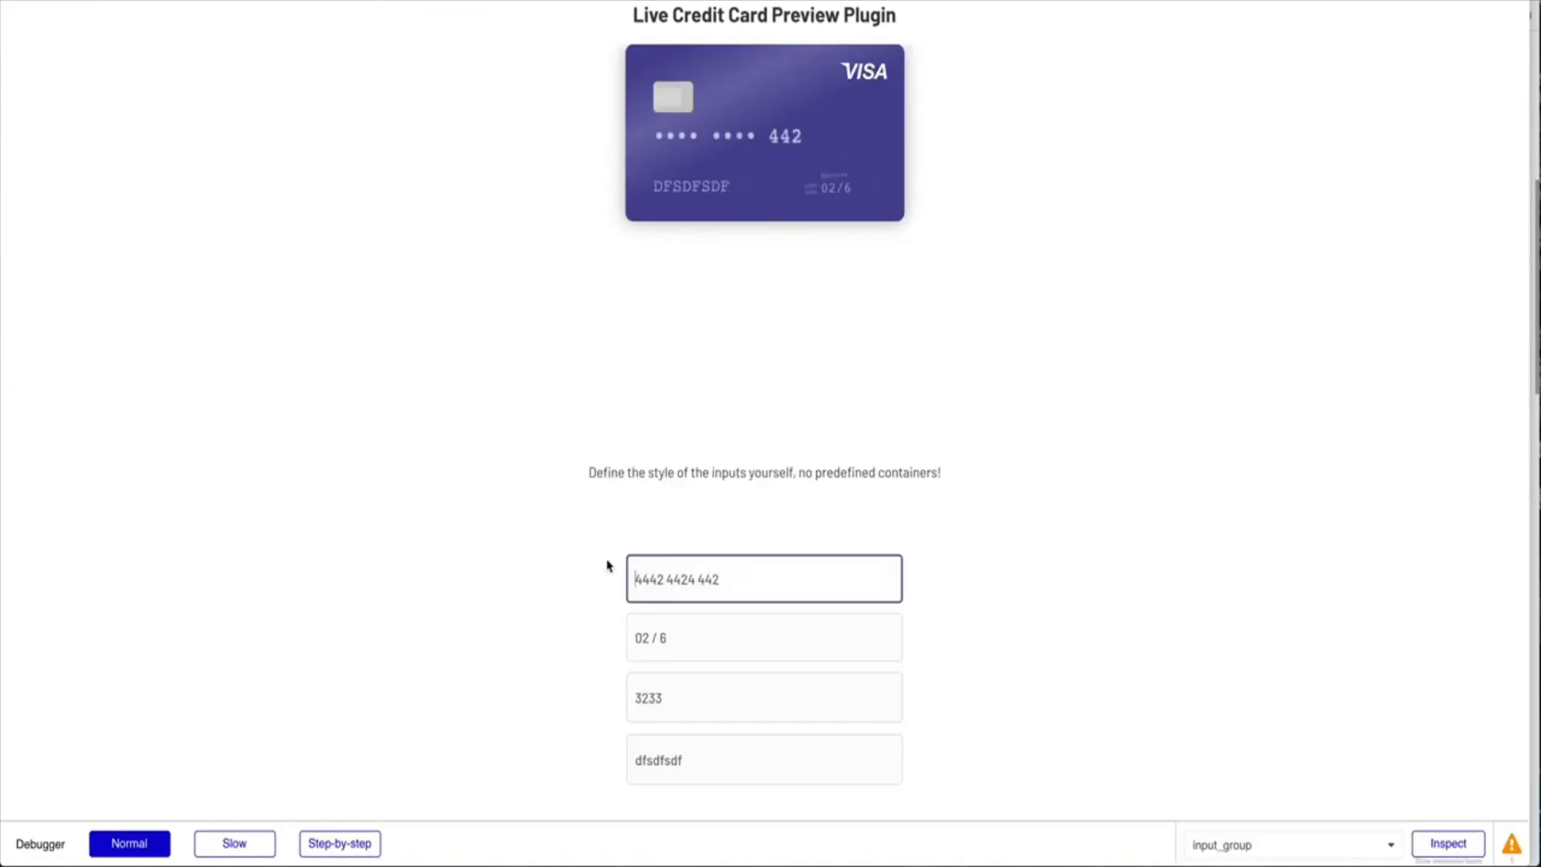
Back in the page preview, check how the card reacts to focusing the number, expiry and CVC fields.
{"action": "left_click_drag", "start_coordinate": [634, 576], "coordinate": [722, 578]}
{"action": "left_click", "coordinate": [781, 647]}
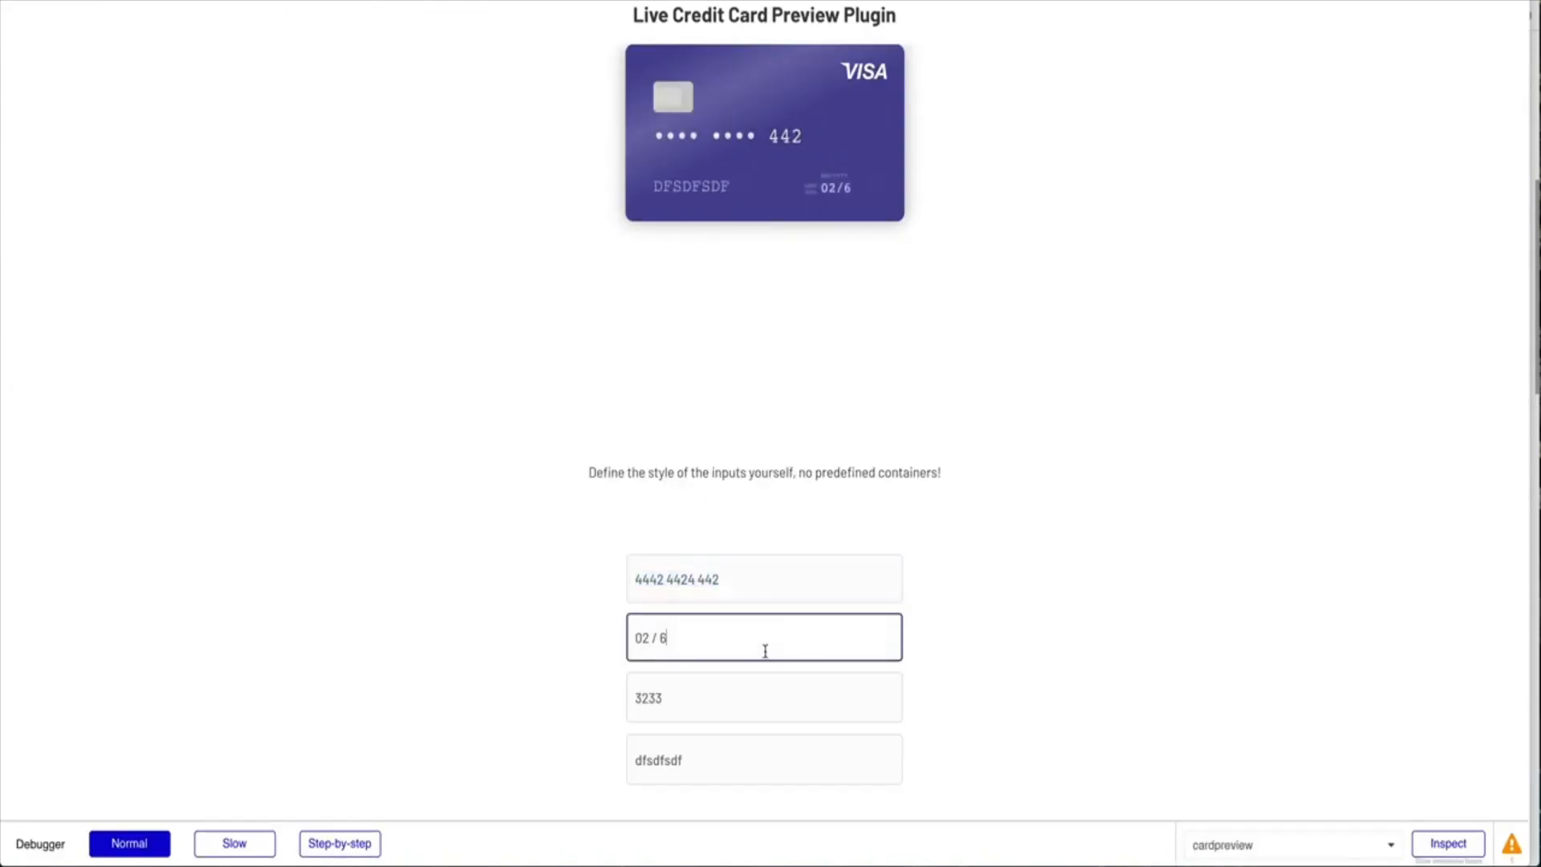
{"action": "left_click", "coordinate": [711, 701]}
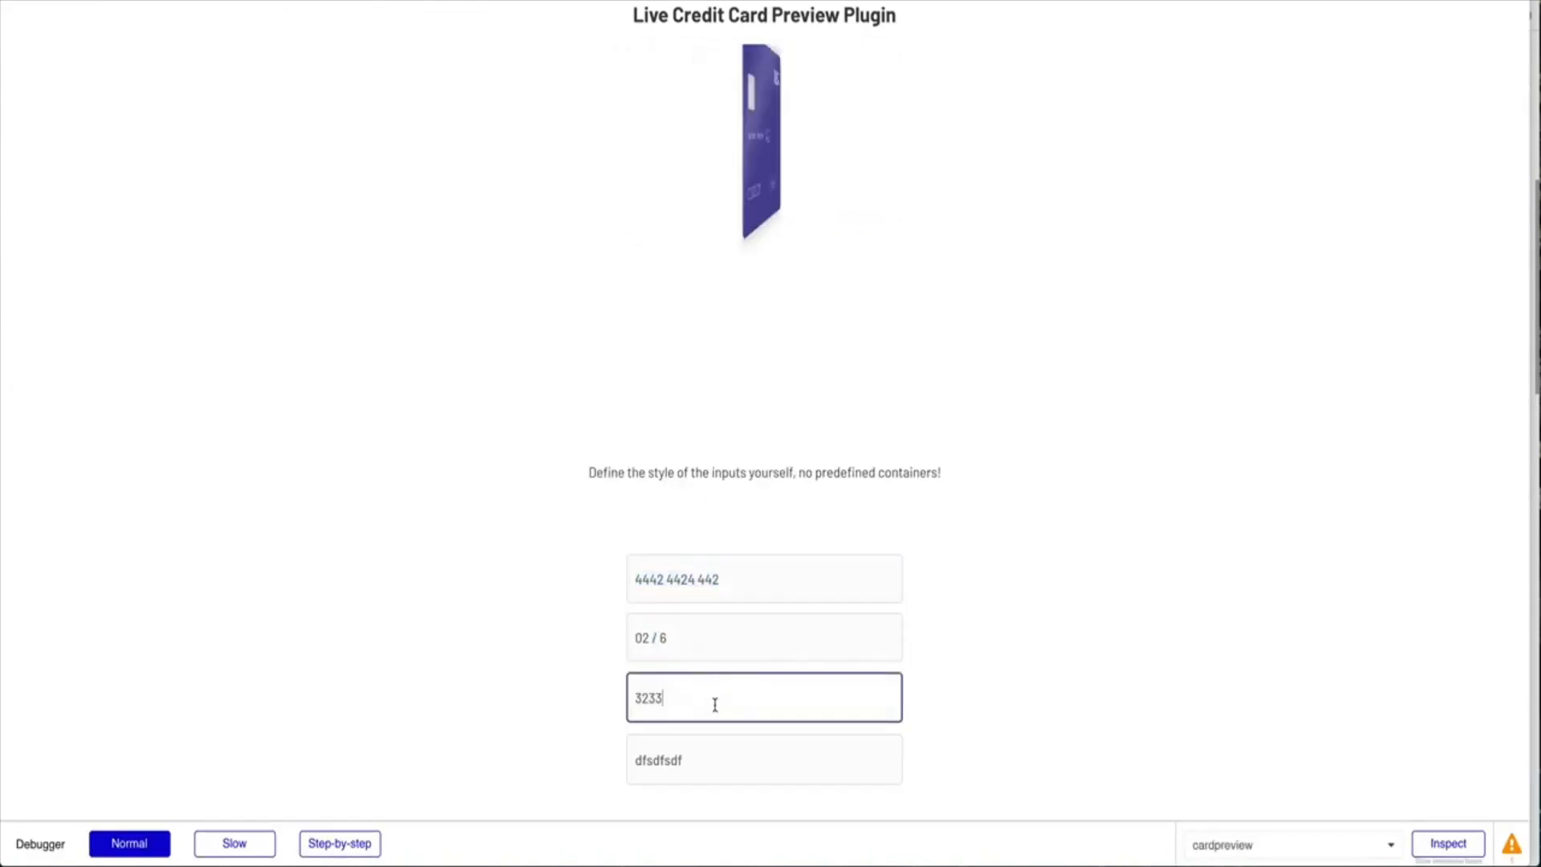
{"action": "double_click", "coordinate": [703, 709]}
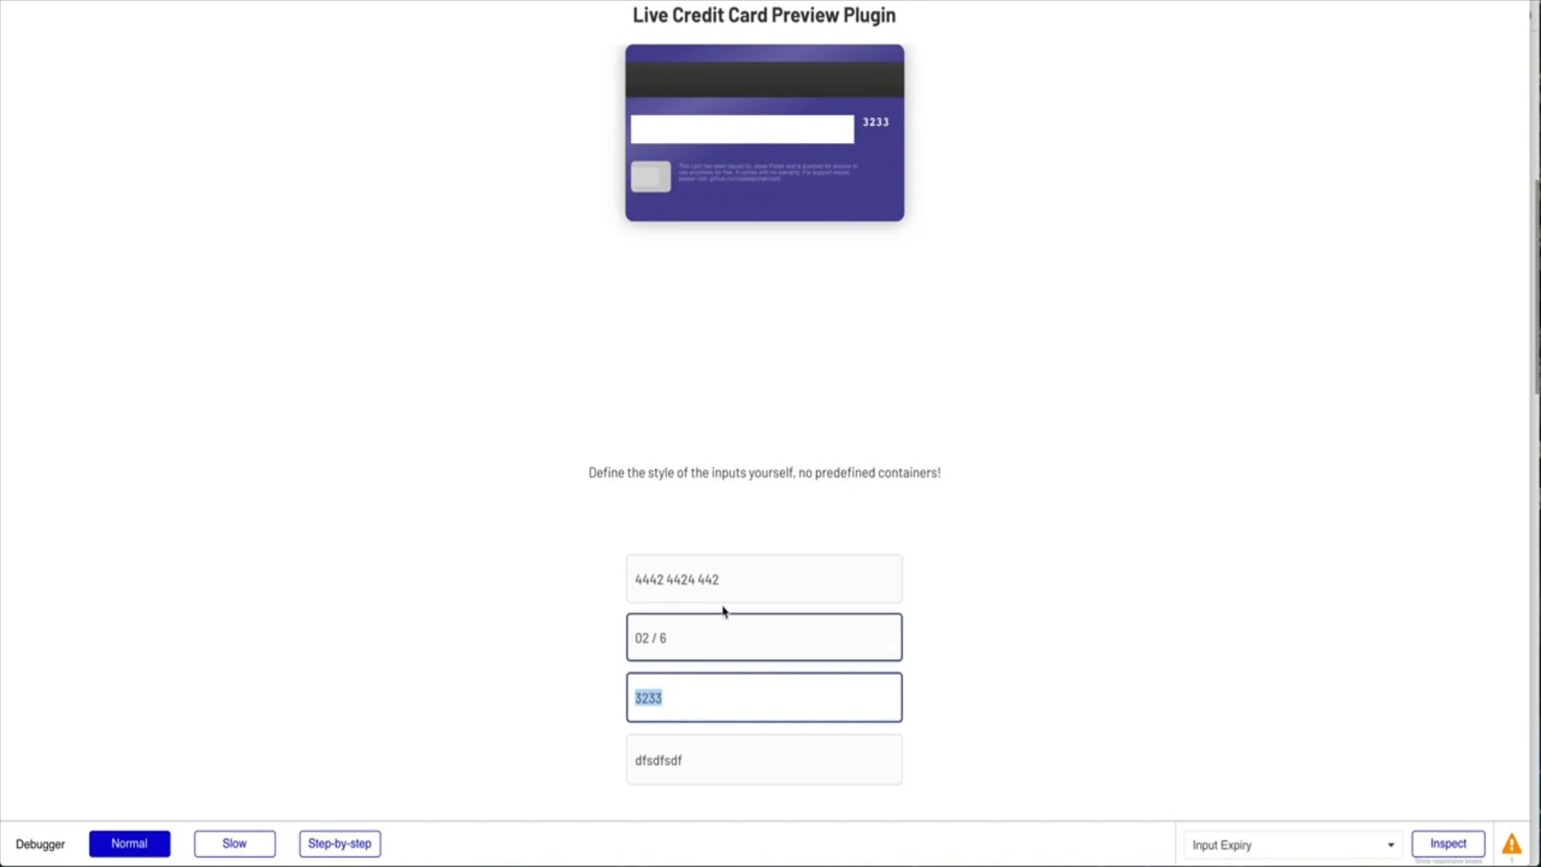
{"action": "left_click_drag", "start_coordinate": [725, 584], "coordinate": [636, 584]}
{"action": "left_click_drag", "start_coordinate": [674, 644], "coordinate": [645, 645]}
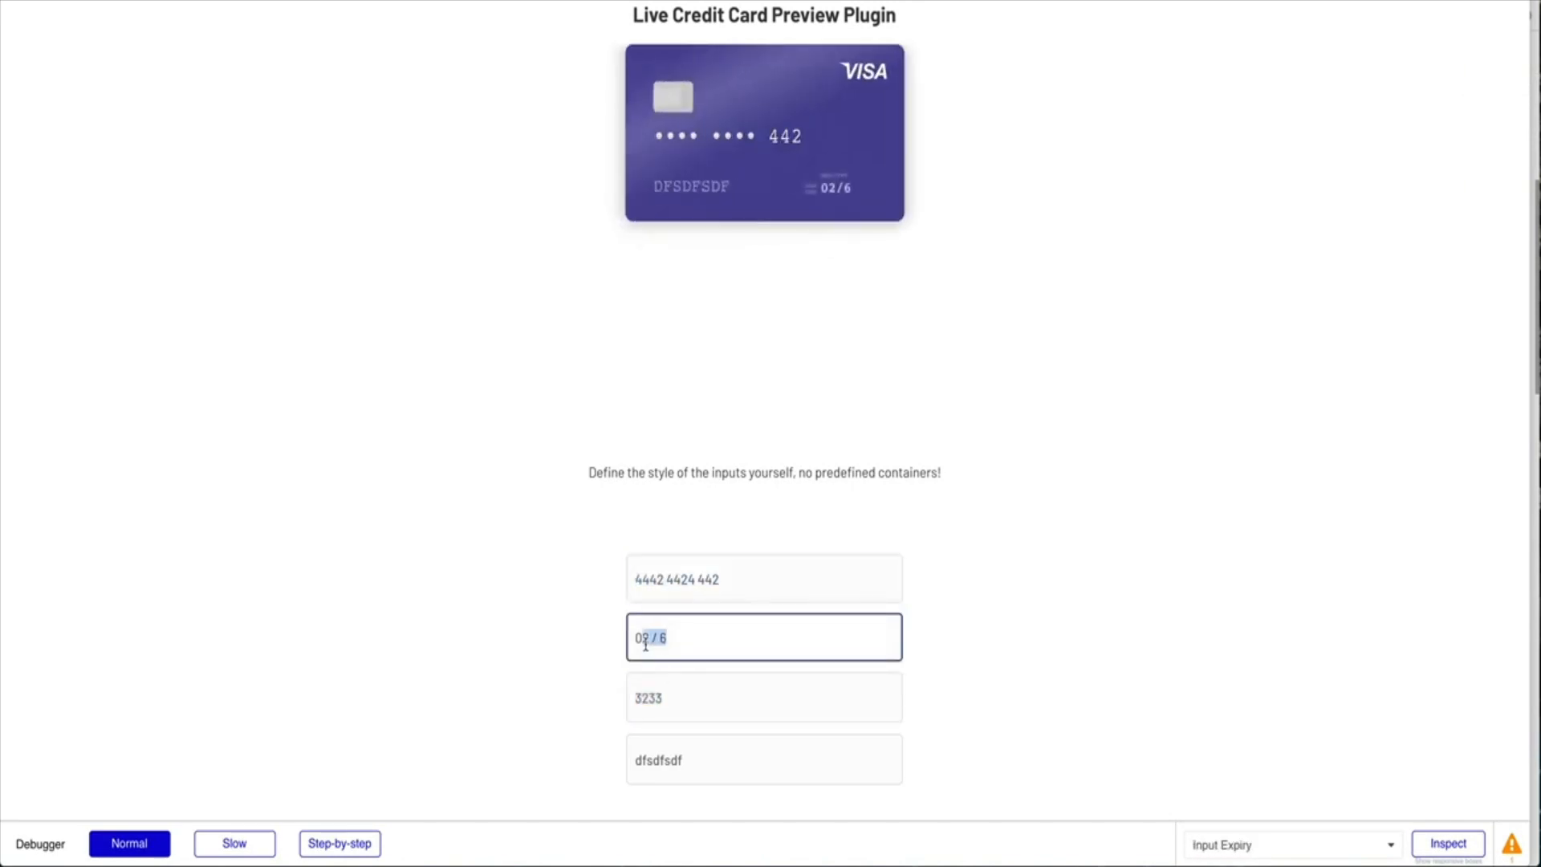
{"action": "left_click", "coordinate": [741, 648]}
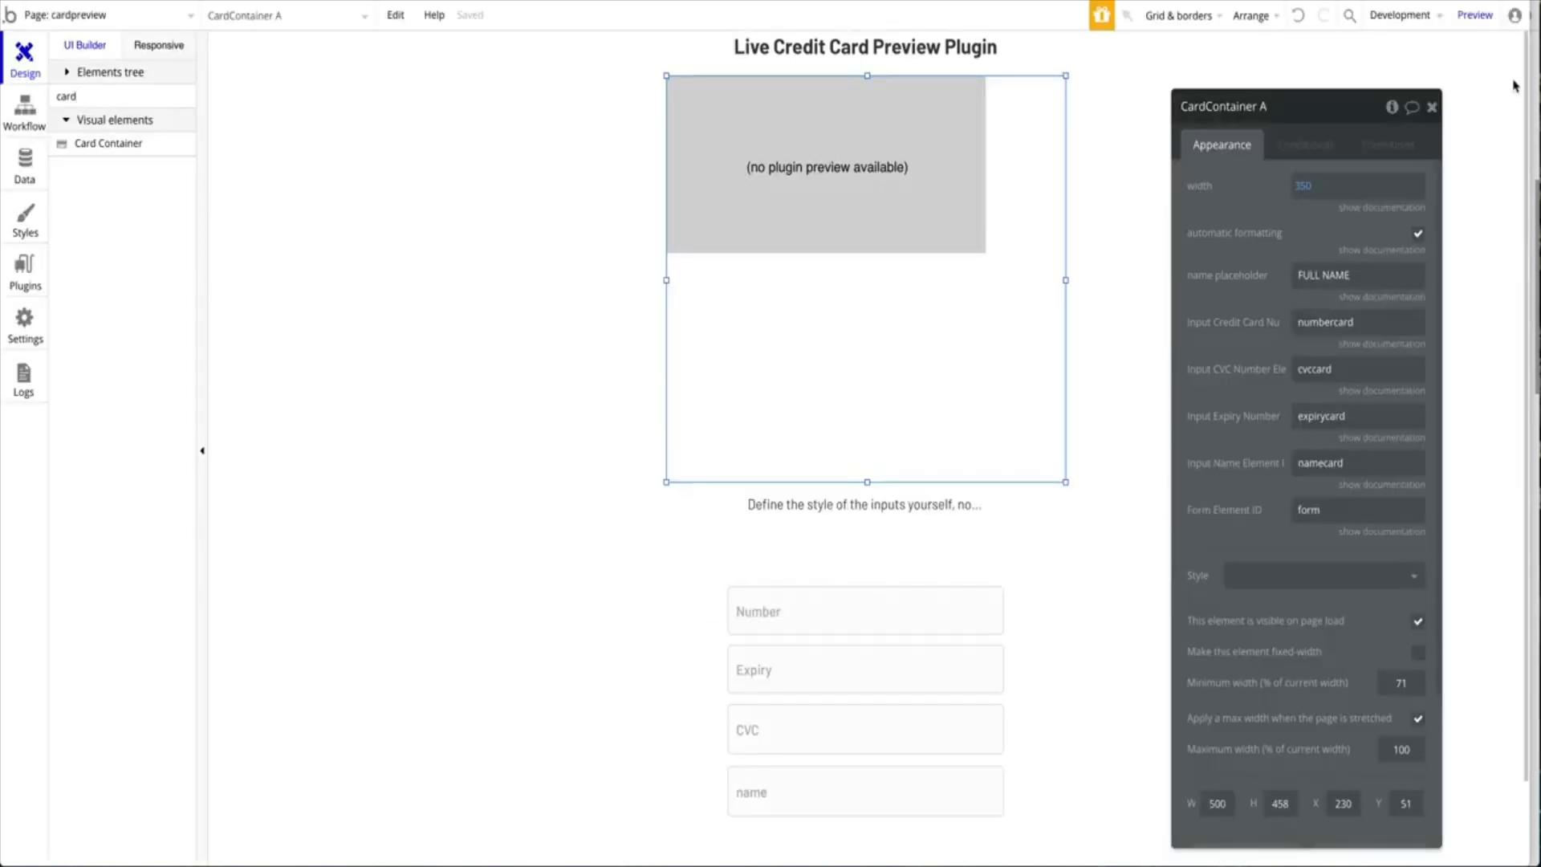
Check the card container's name placeholder setting in the editor, and clear the name field in the page preview.
{"action": "left_click", "coordinate": [1348, 273]}
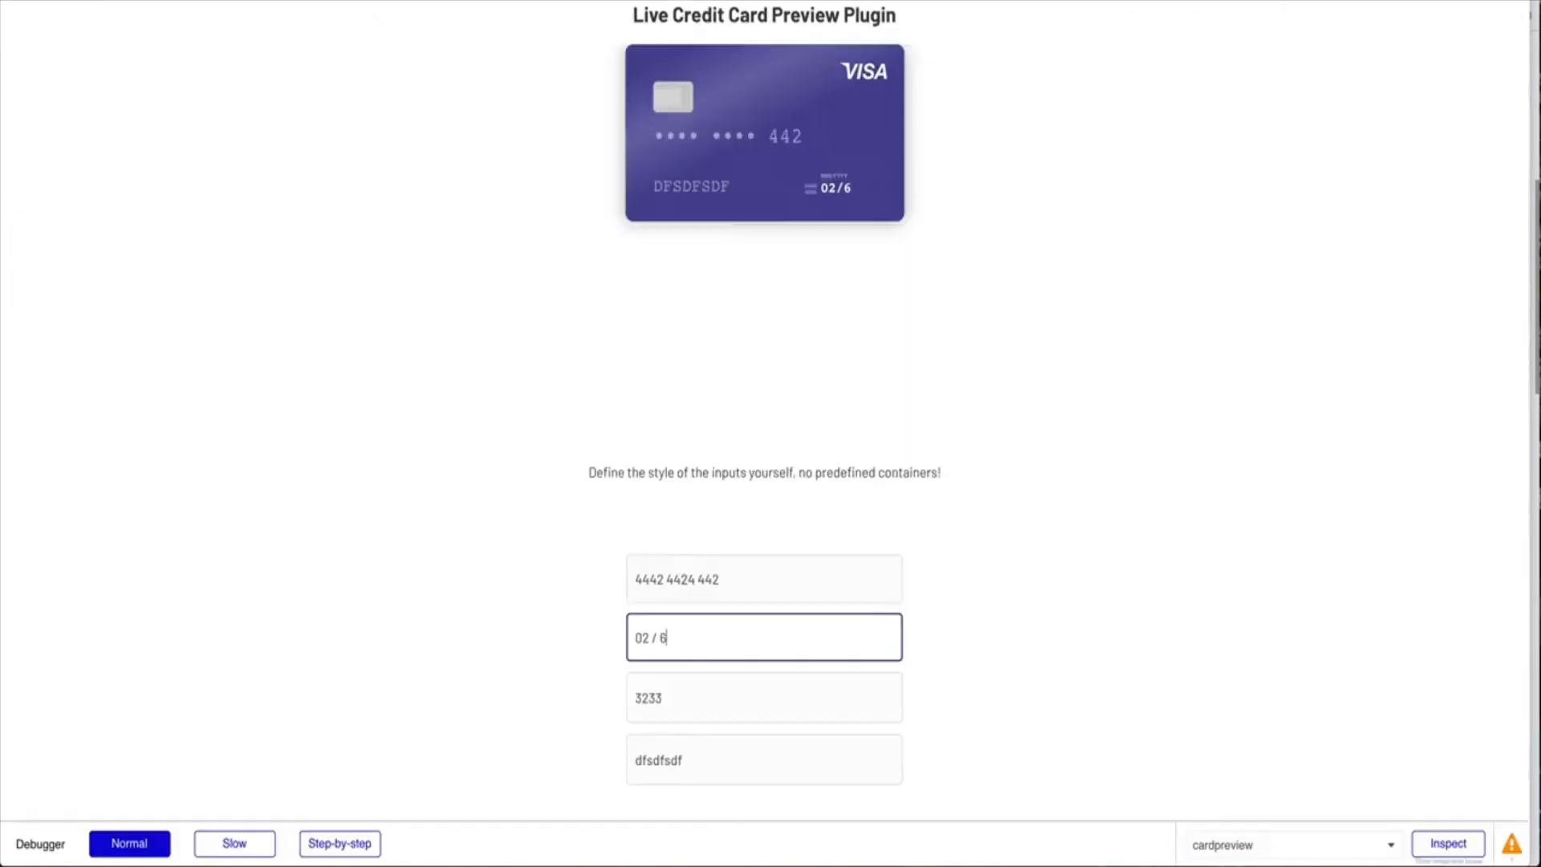
{"action": "double_click", "coordinate": [718, 757]}
{"action": "key", "text": "BackSpace"}
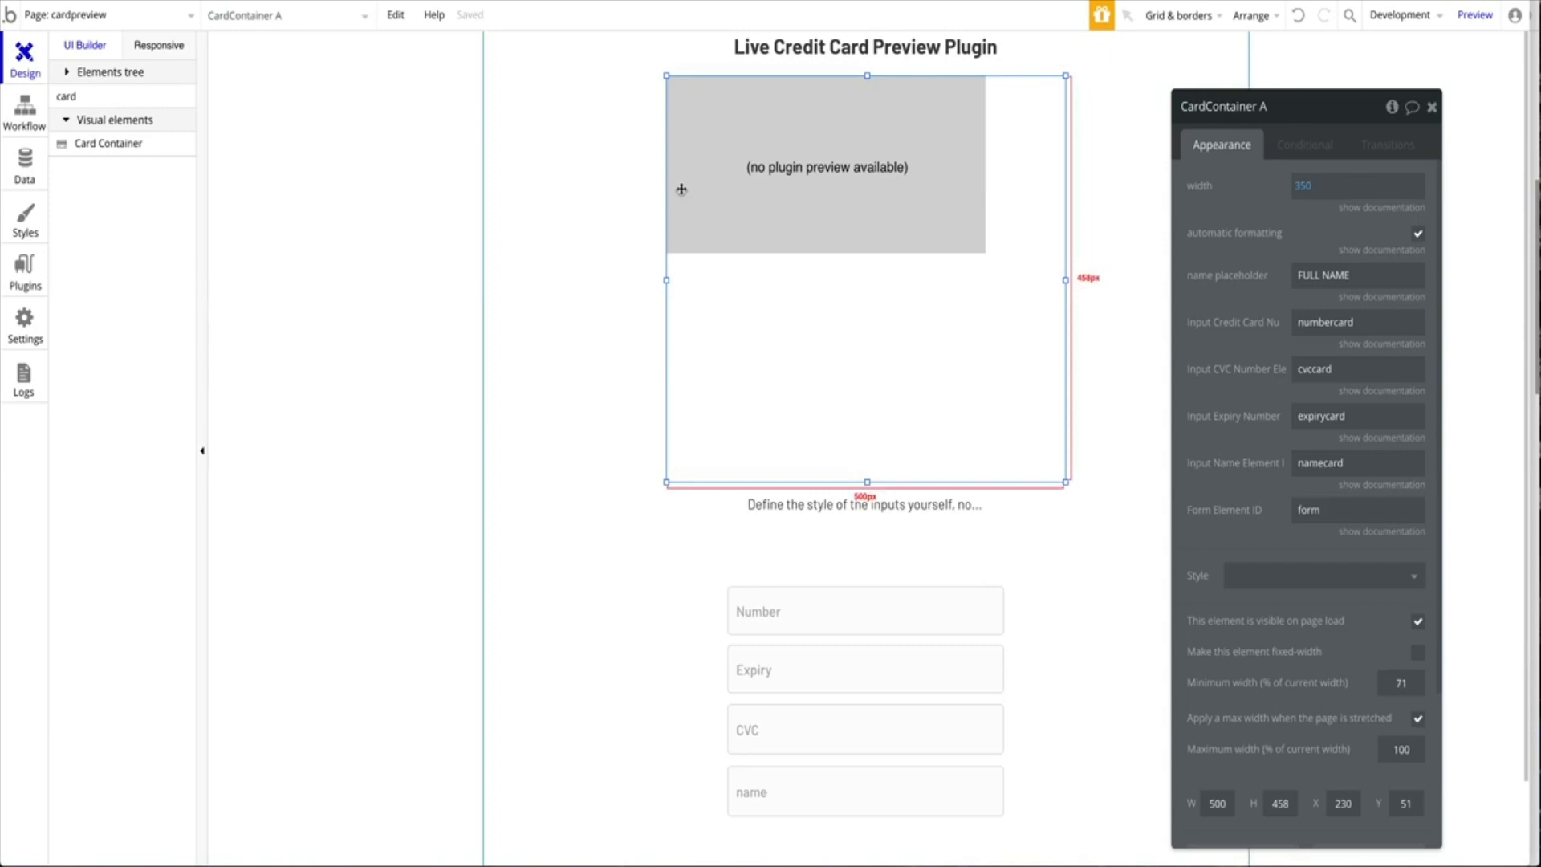
Move the focus back to the card number field in the page preview and examine the input form and card.
{"action": "scroll", "coordinate": [936, 241], "scroll_direction": "down", "scroll_amount": 2}
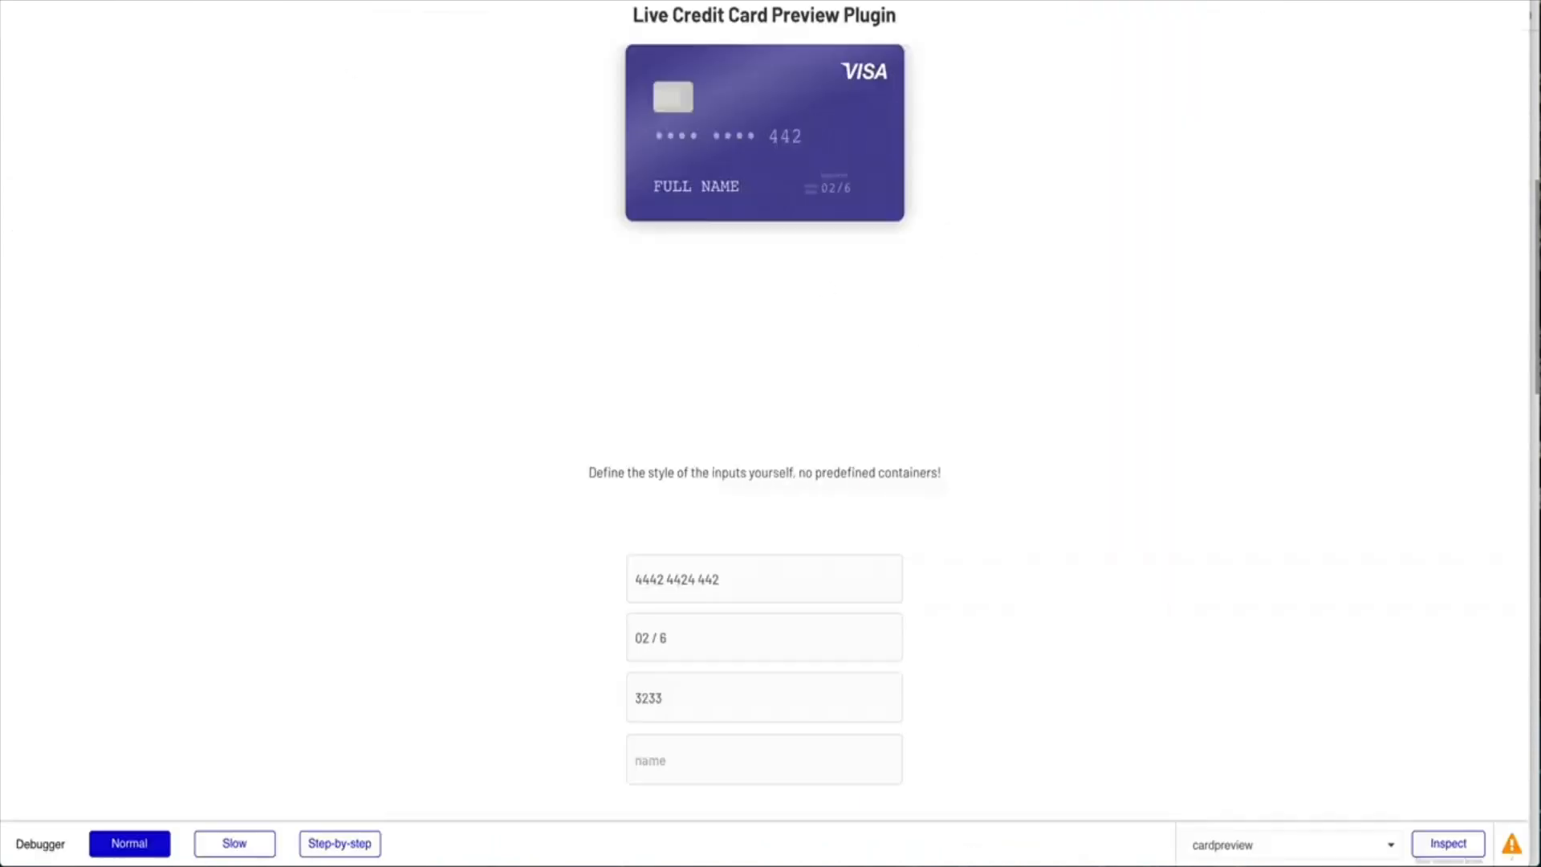
{"action": "scroll", "coordinate": [677, 705], "scroll_direction": "down", "scroll_amount": 2}
{"action": "key", "text": "shift+Tab"}
{"action": "key", "text": "shift+Tab"}
{"action": "key", "text": "shift+Tab"}
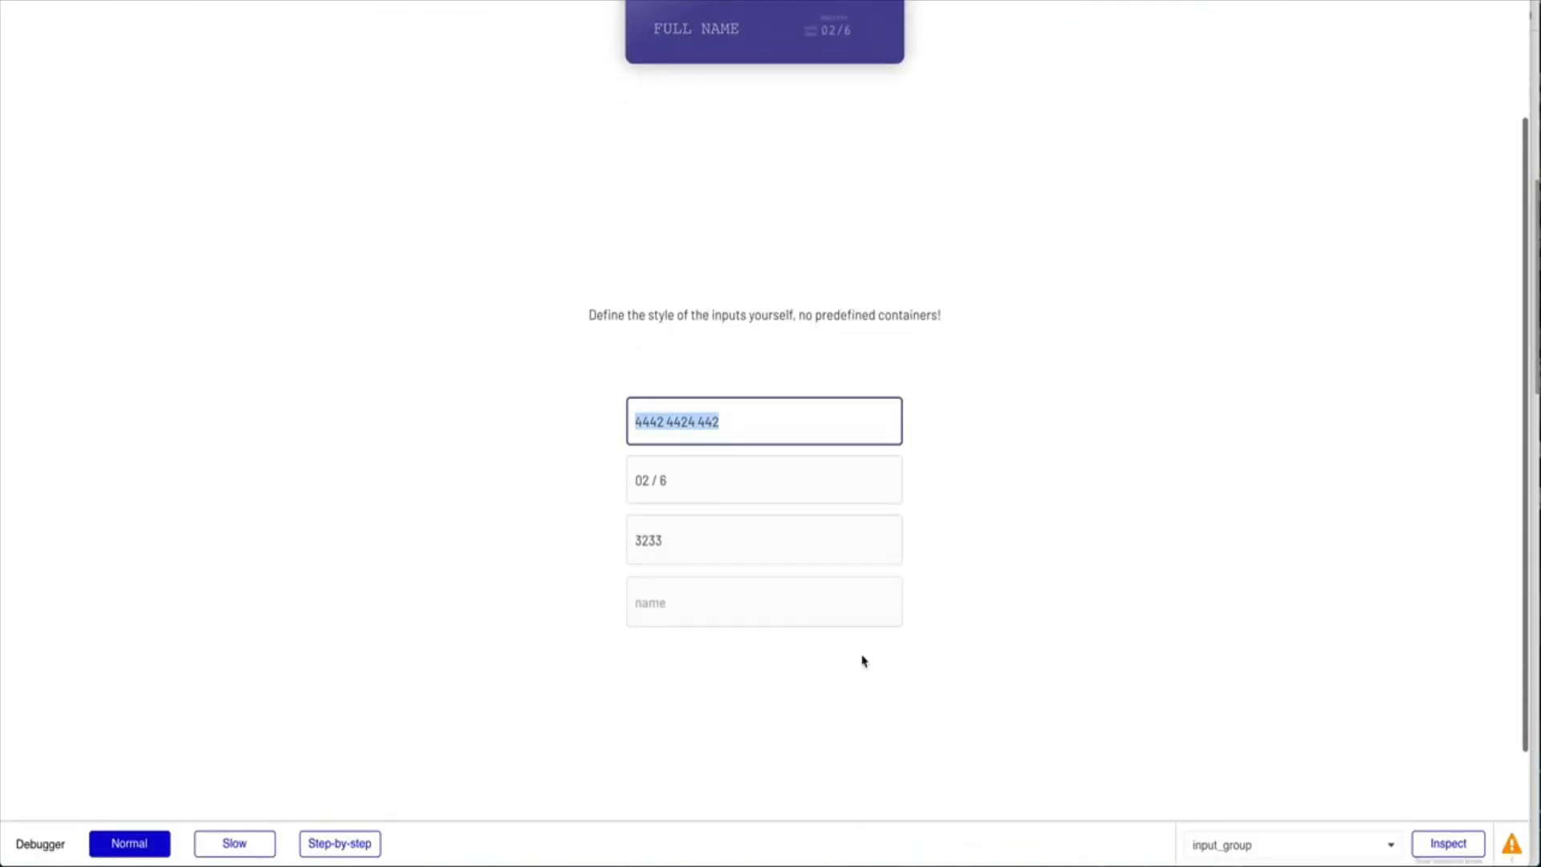
{"action": "left_click_drag", "start_coordinate": [571, 336], "coordinate": [884, 673]}
{"action": "scroll", "coordinate": [715, 172], "scroll_direction": "up", "scroll_amount": 2}
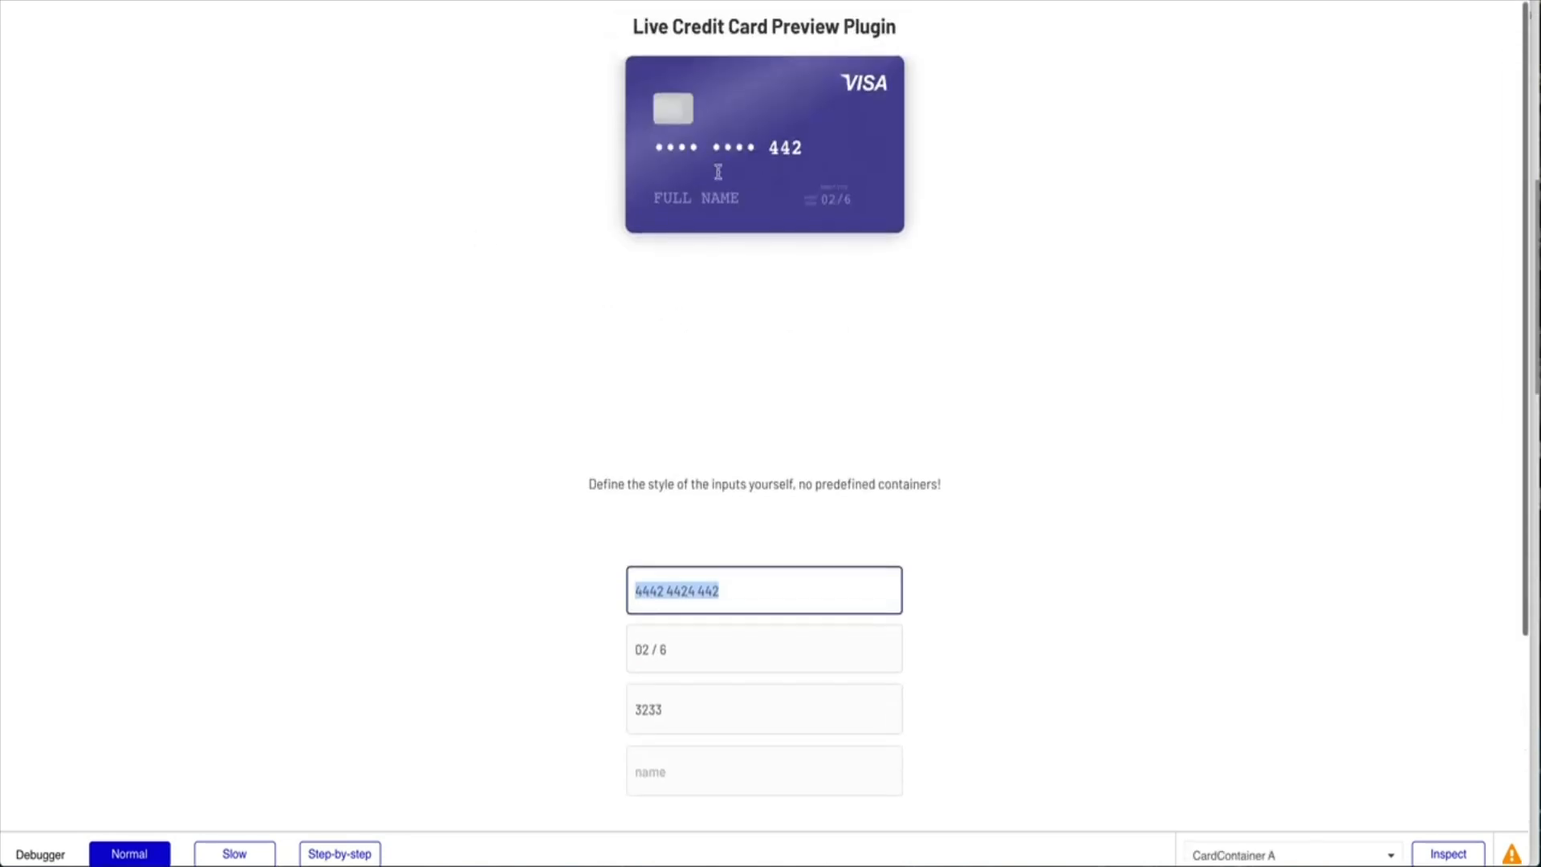
{"action": "scroll", "coordinate": [673, 424], "scroll_direction": "down", "scroll_amount": 3}
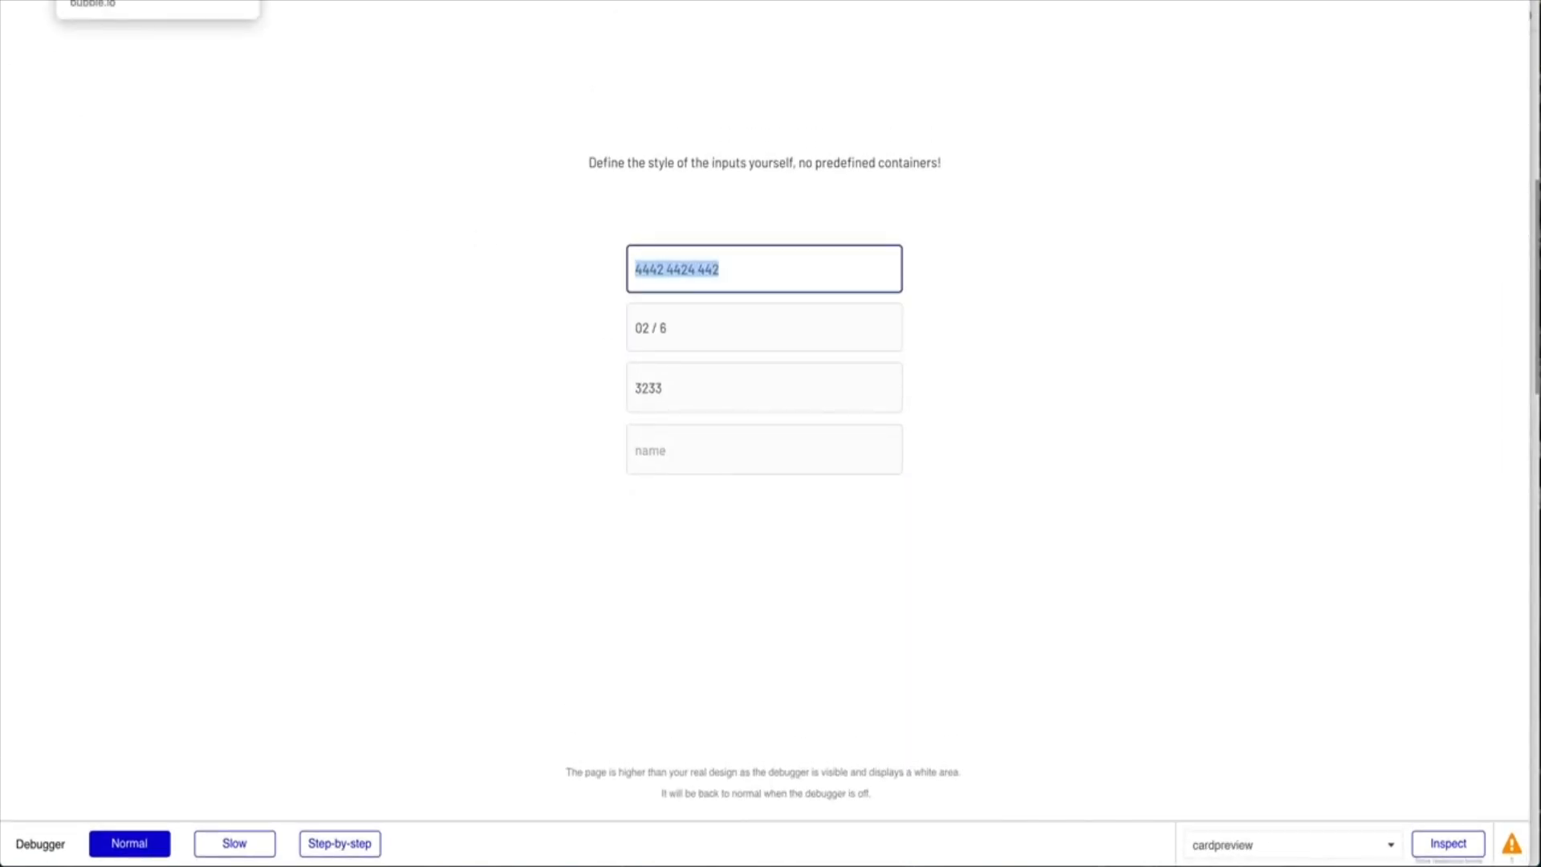
In the Bubble editor, search the elements for gr and inspect the input_group that holds the card inputs.
{"action": "left_click", "coordinate": [153, 1]}
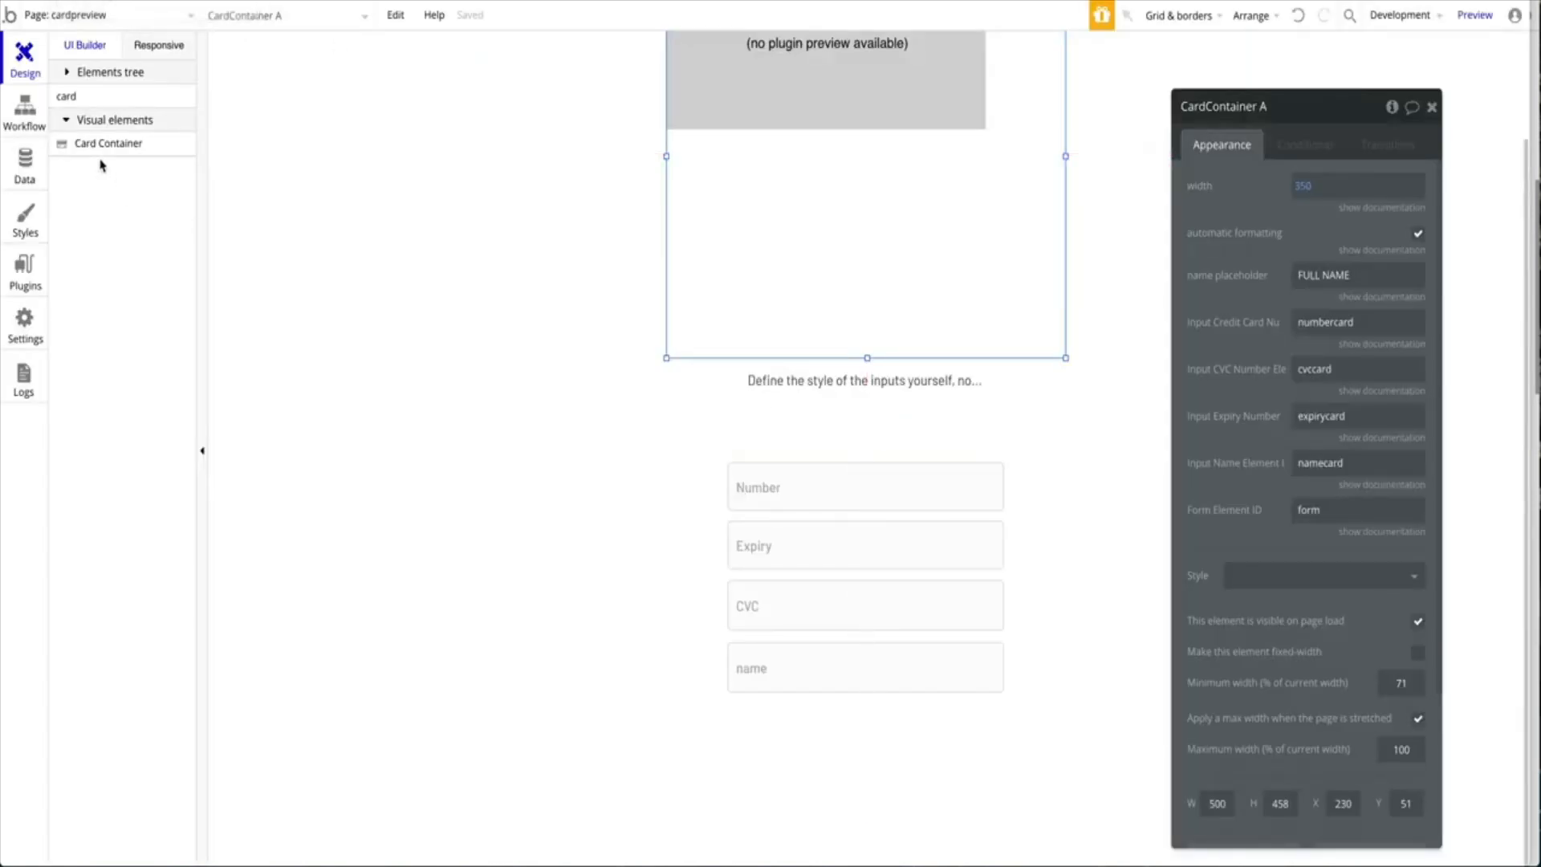
{"action": "double_click", "coordinate": [90, 88]}
{"action": "key", "text": "BackSpace"}
{"action": "type", "text": "gr"}
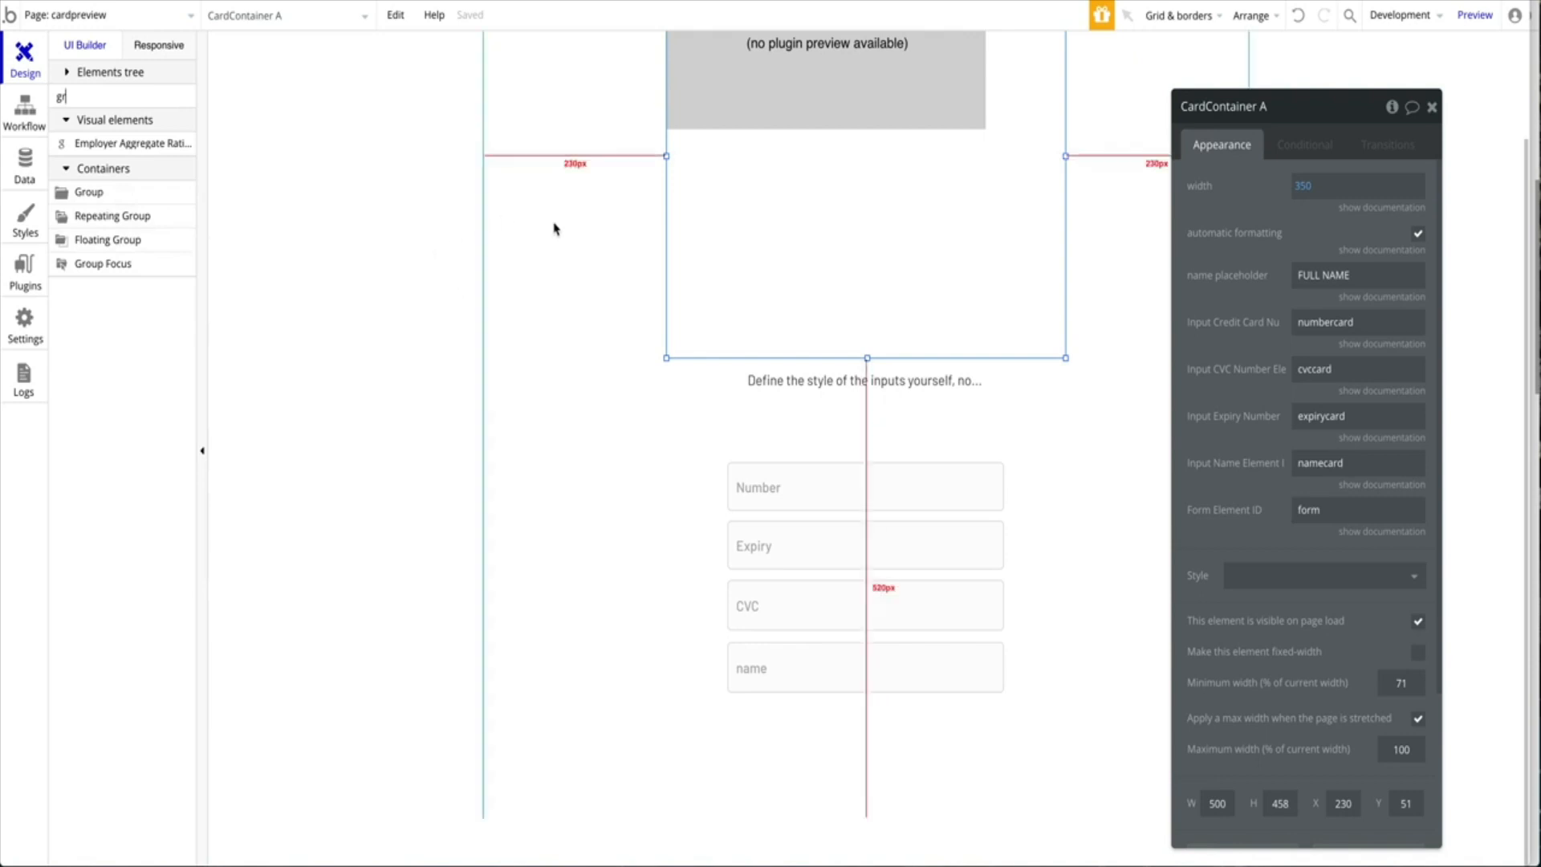
{"action": "left_click", "coordinate": [1032, 478]}
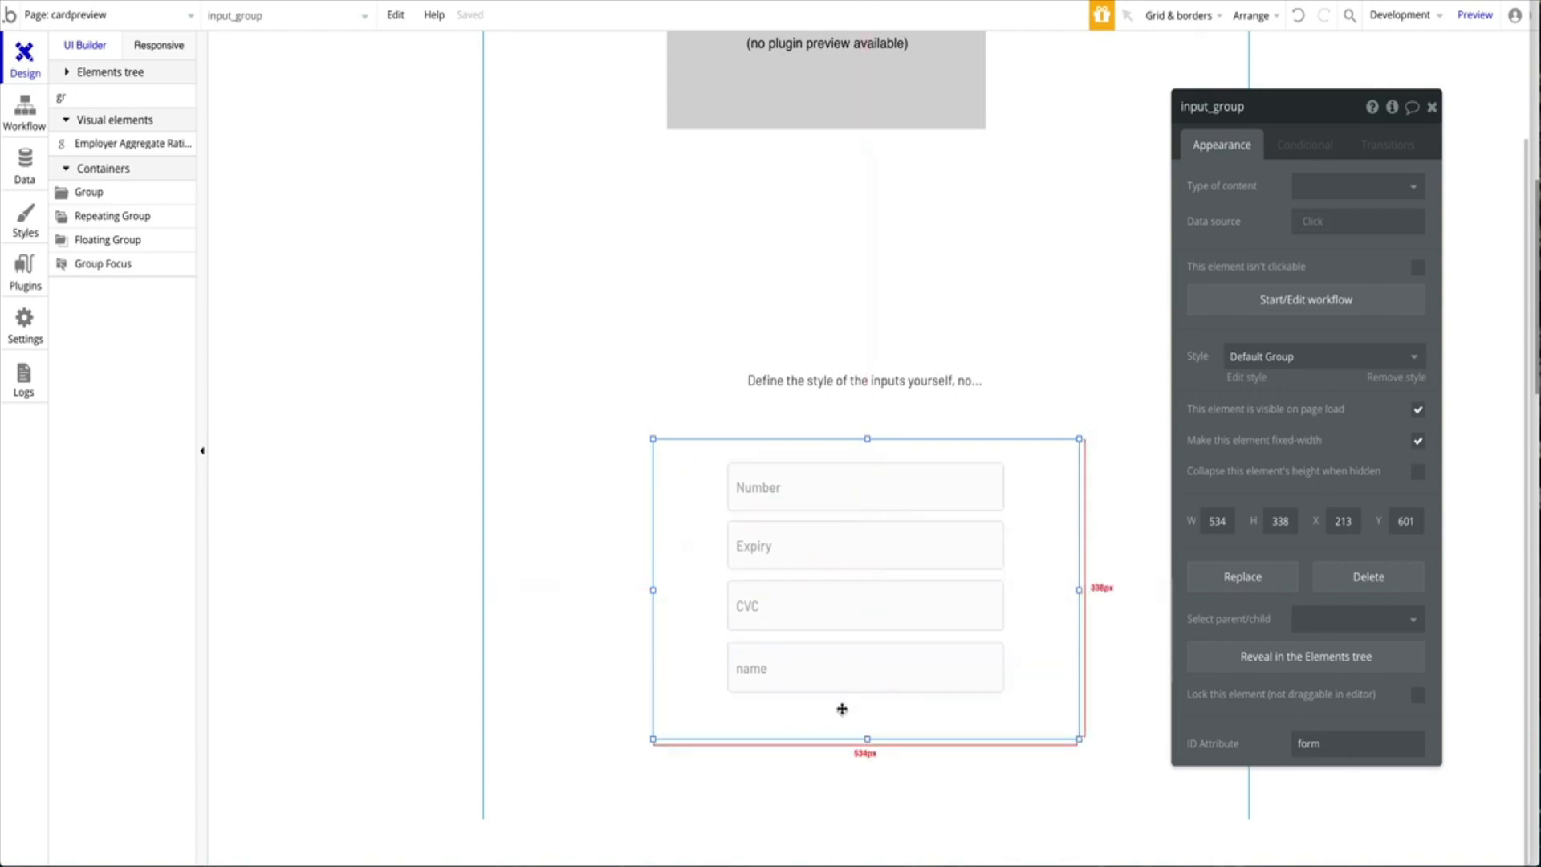
{"action": "left_click", "coordinate": [824, 548]}
{"action": "left_click", "coordinate": [835, 501]}
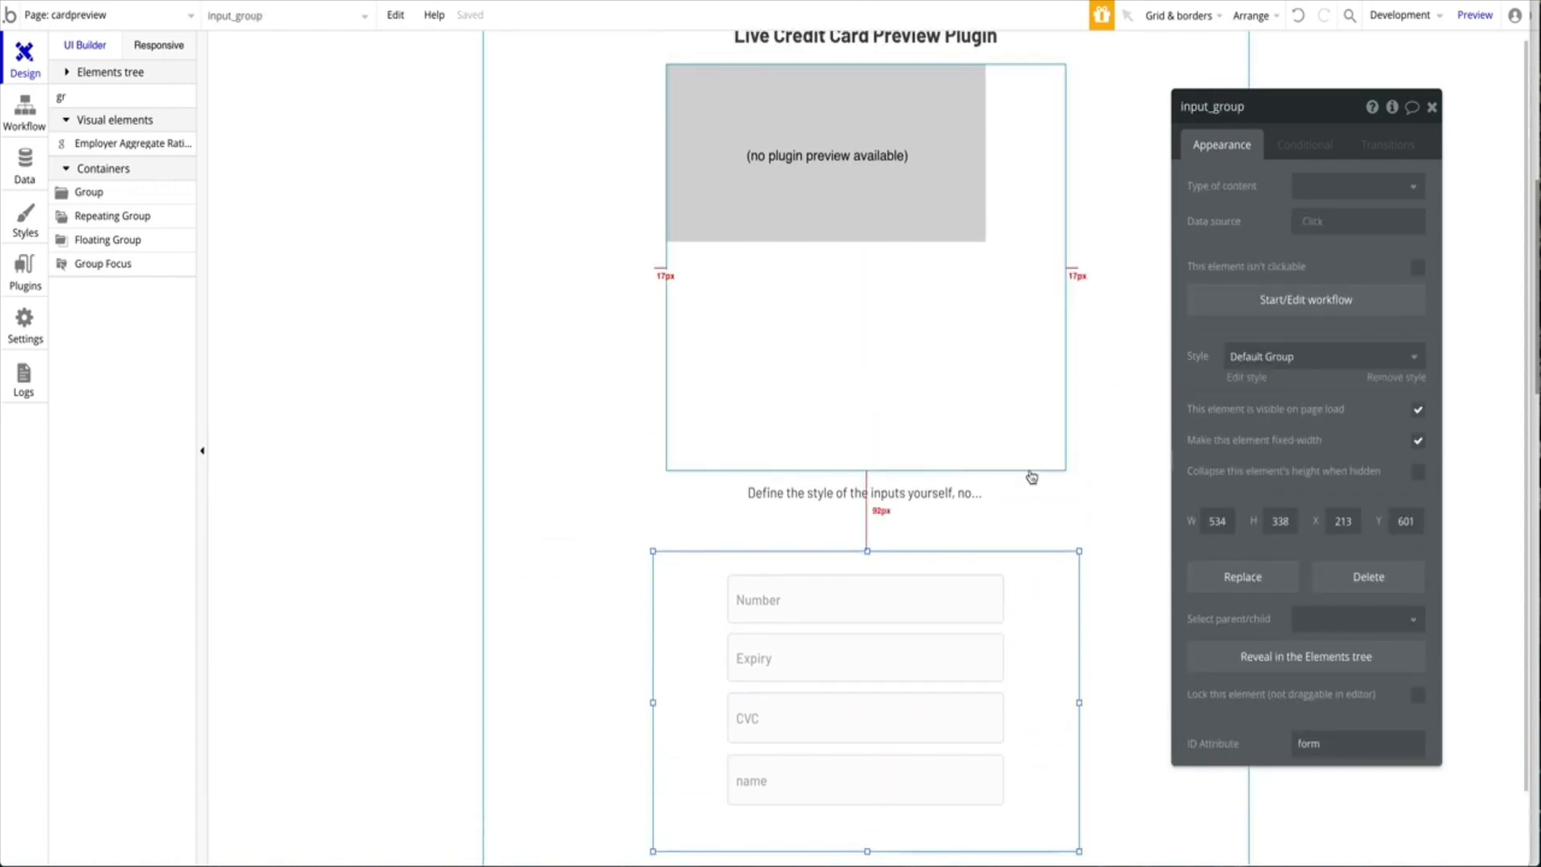
Compare the card container's Form Element ID with the ID attribute of the input_group.
{"action": "left_click", "coordinate": [757, 314]}
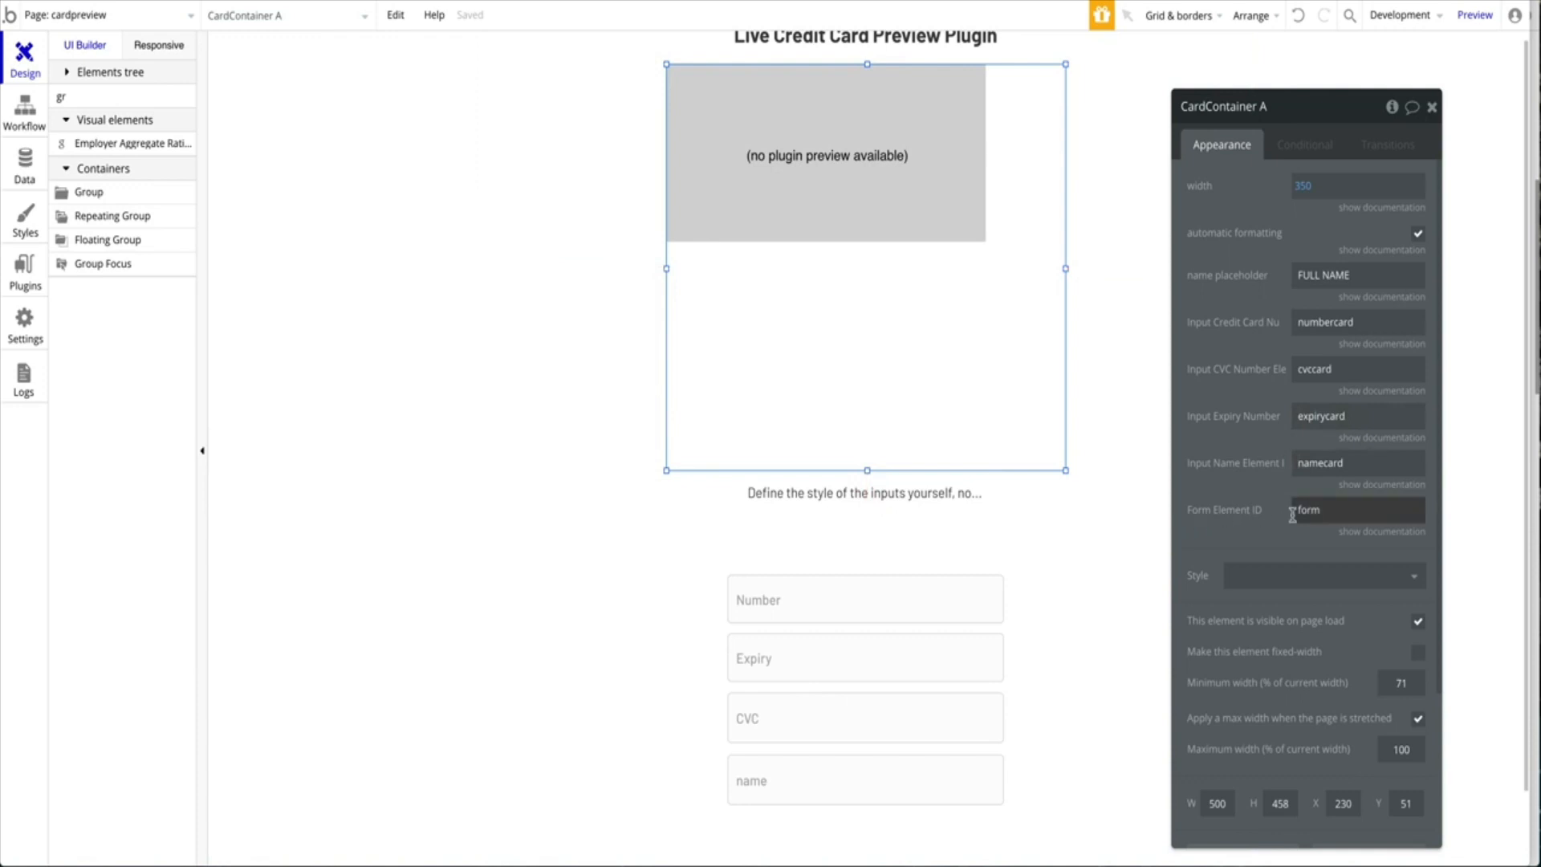
{"action": "scroll", "coordinate": [1249, 520], "scroll_direction": "down", "scroll_amount": 3}
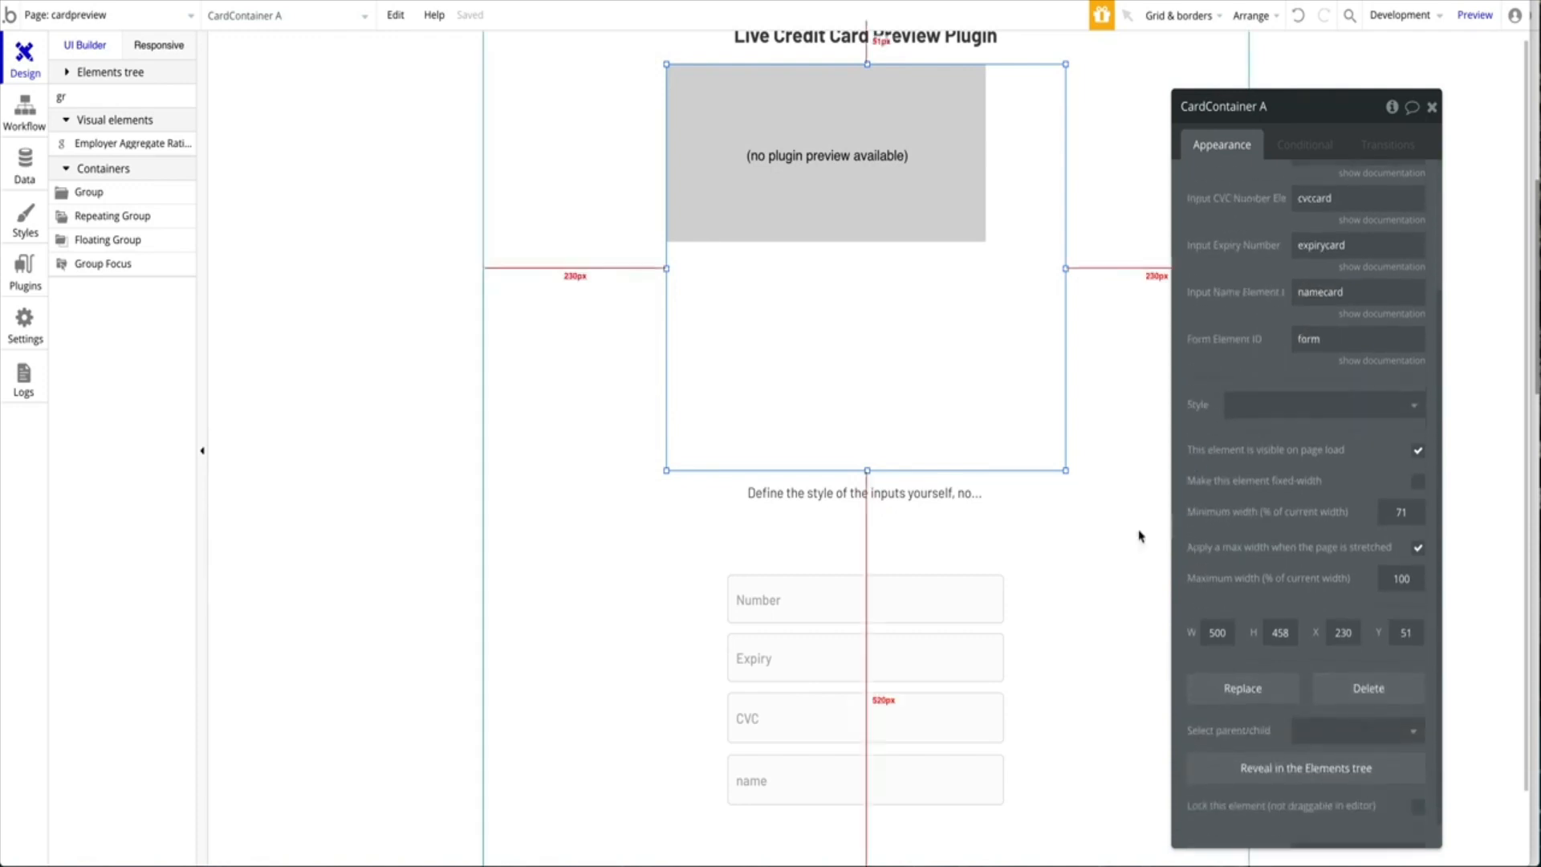
{"action": "scroll", "coordinate": [1043, 595], "scroll_direction": "down", "scroll_amount": 2}
{"action": "left_click", "coordinate": [1038, 589]}
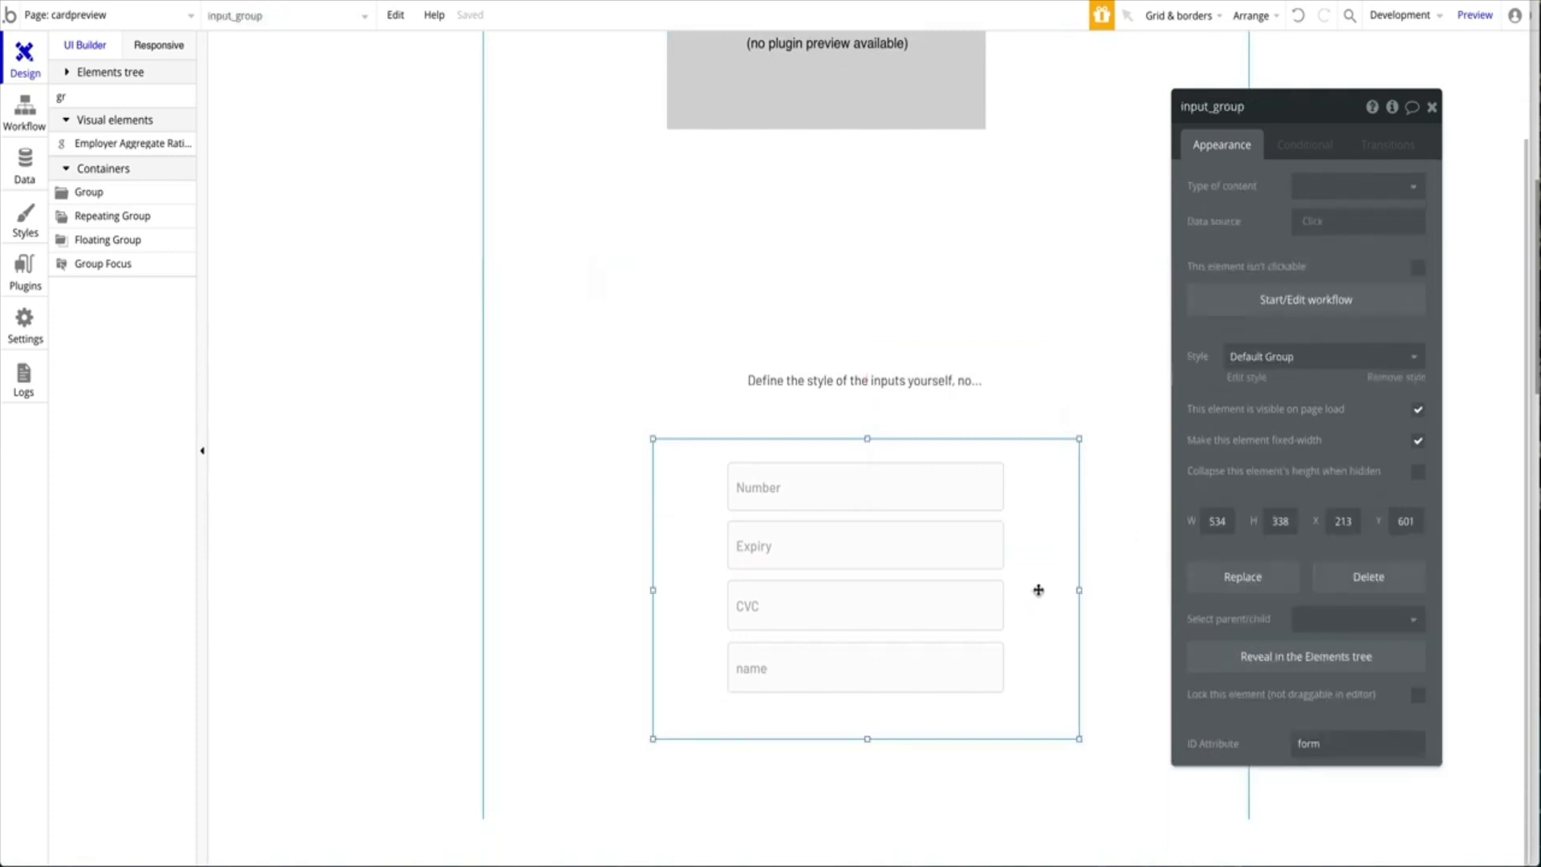
{"action": "left_click", "coordinate": [1310, 746]}
{"action": "left_click", "coordinate": [1327, 747]}
{"action": "left_click", "coordinate": [1334, 745]}
{"action": "left_click", "coordinate": [1337, 744]}
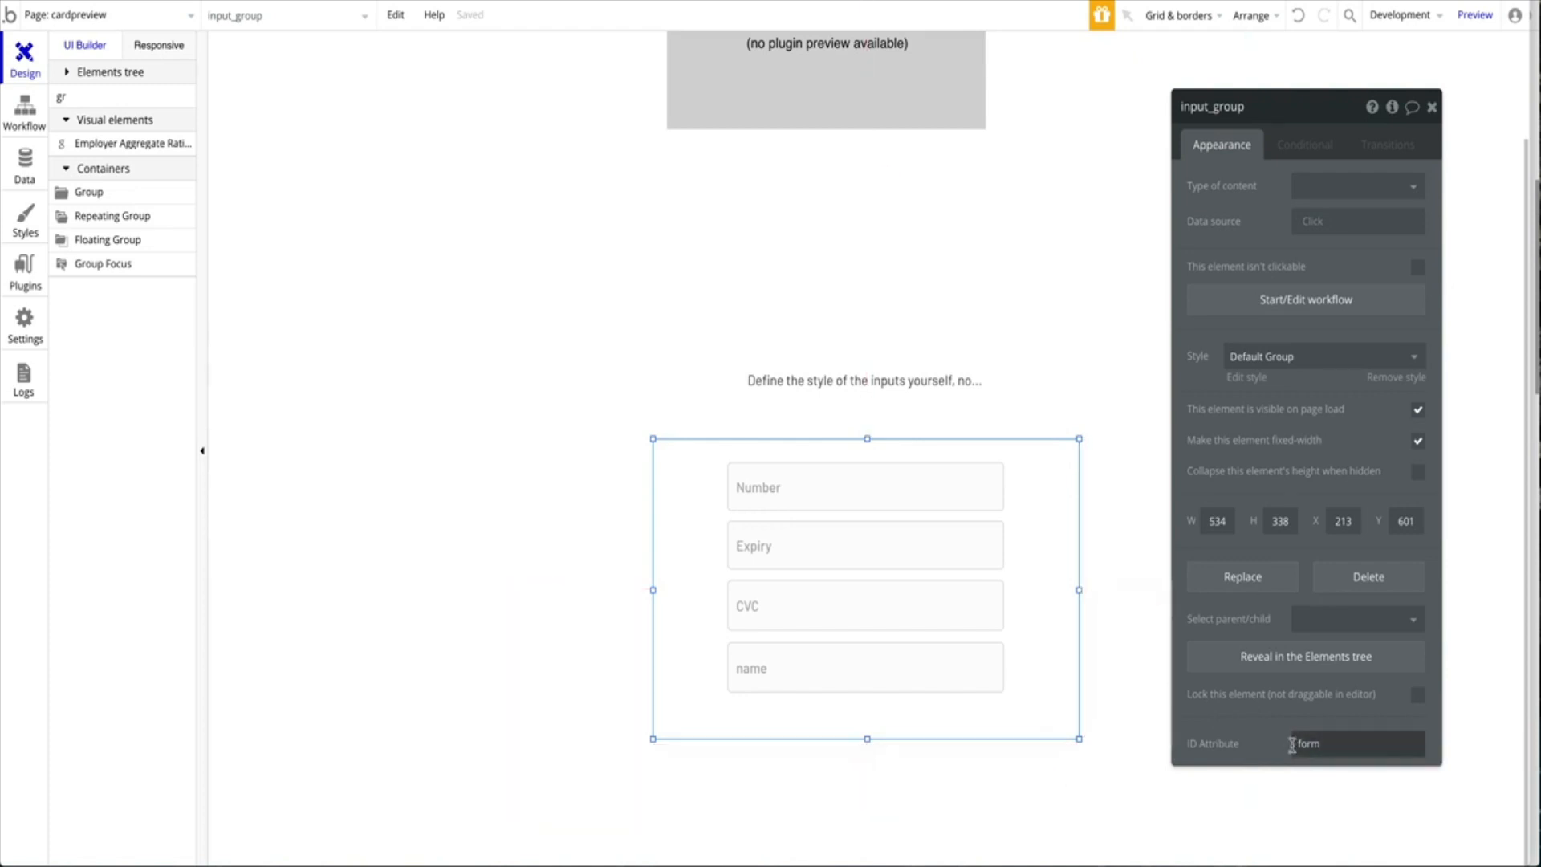
{"action": "left_click", "coordinate": [917, 261]}
{"action": "double_click", "coordinate": [1330, 516]}
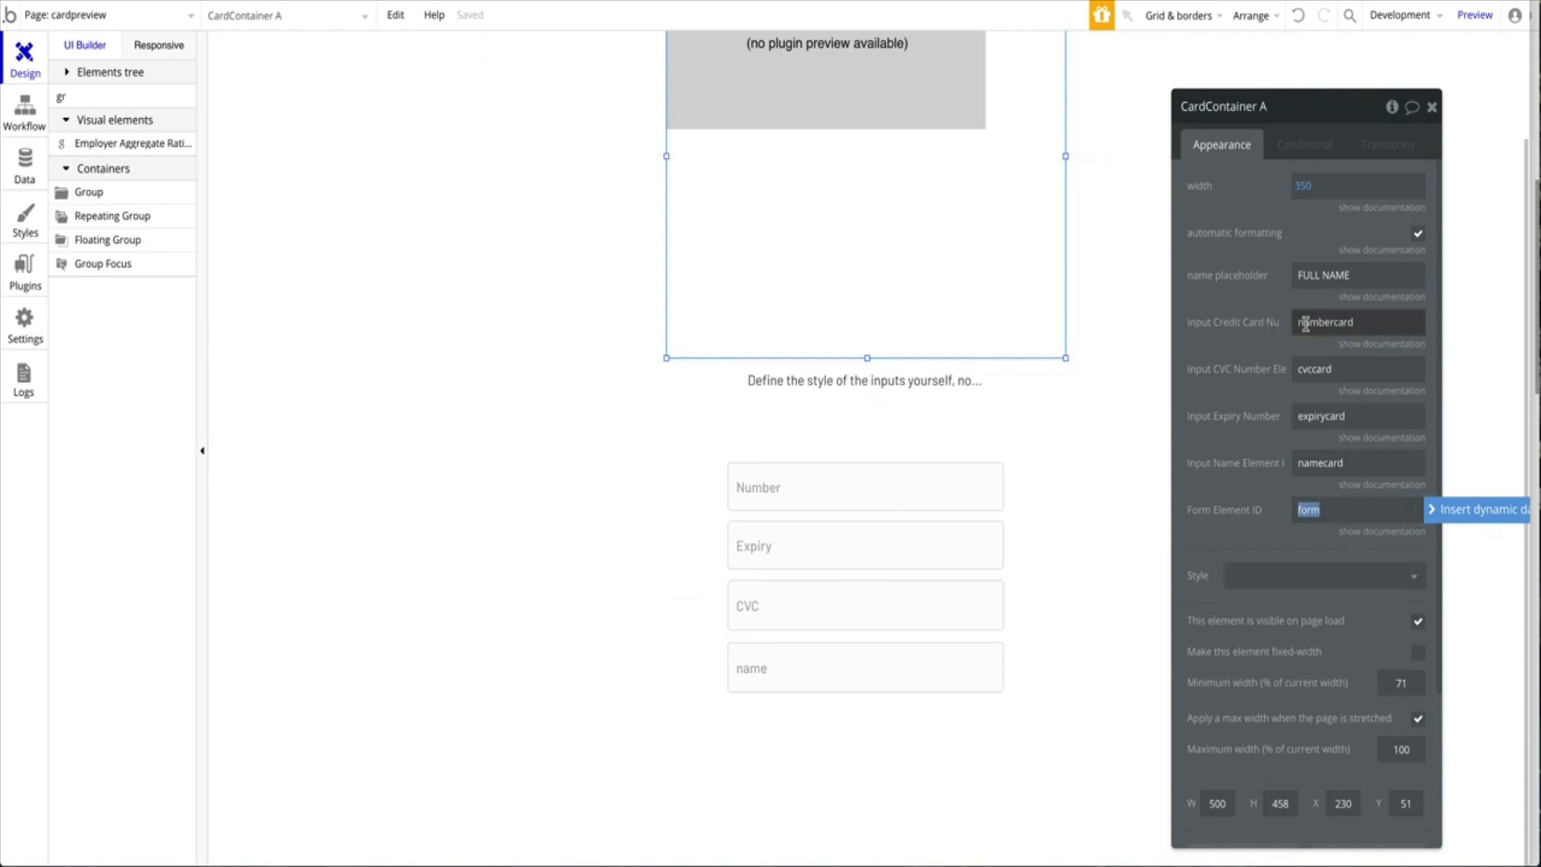
Set the ID attribute of the Number input to ccinput.
{"action": "double_click", "coordinate": [1332, 322]}
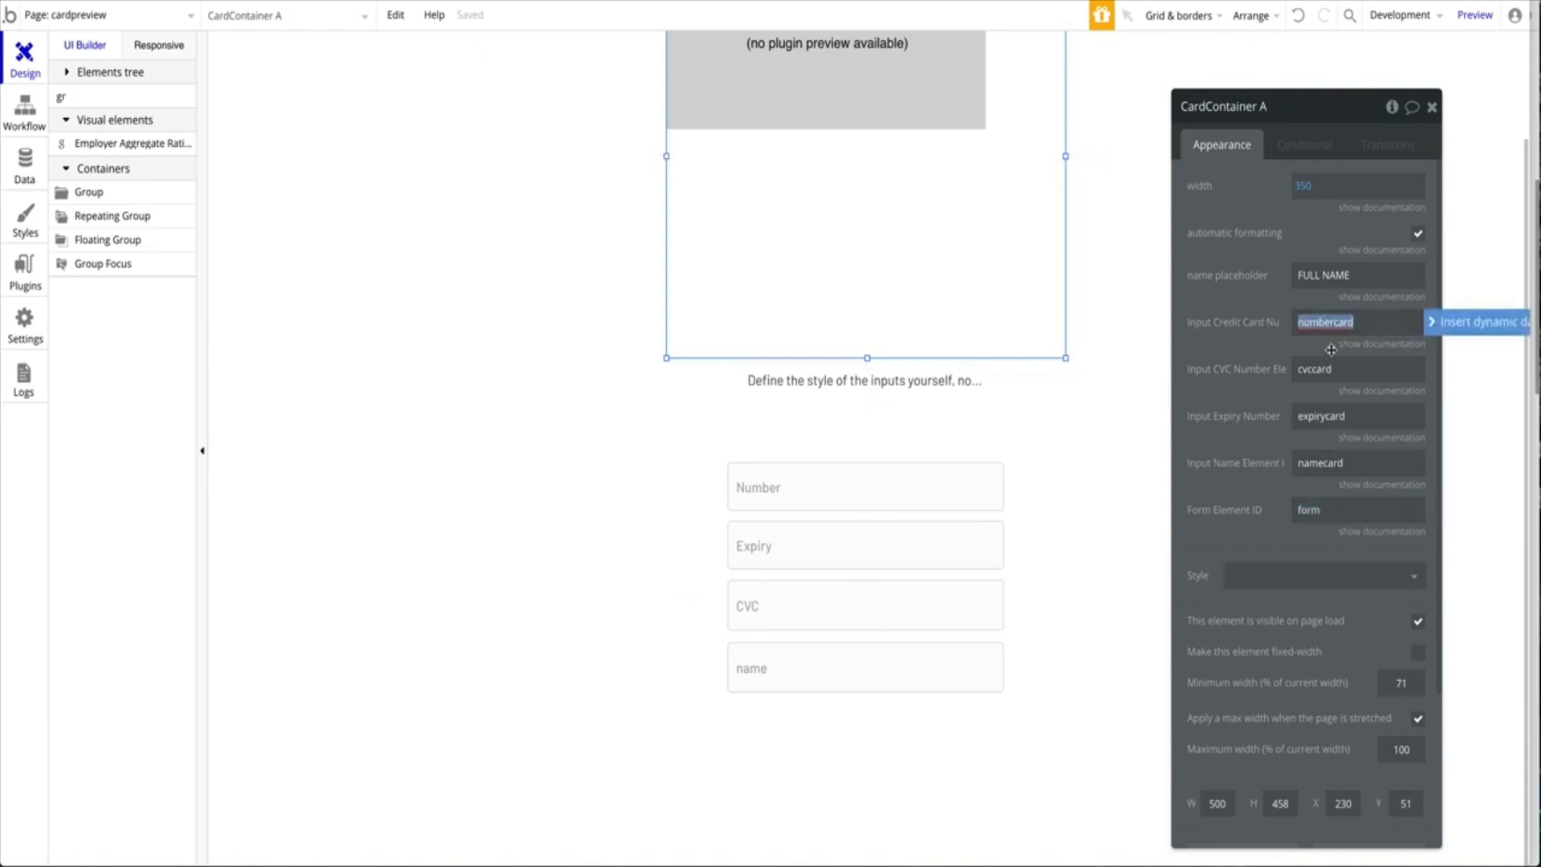
{"action": "left_click", "coordinate": [761, 486]}
{"action": "scroll", "coordinate": [1300, 642], "scroll_direction": "down", "scroll_amount": 3}
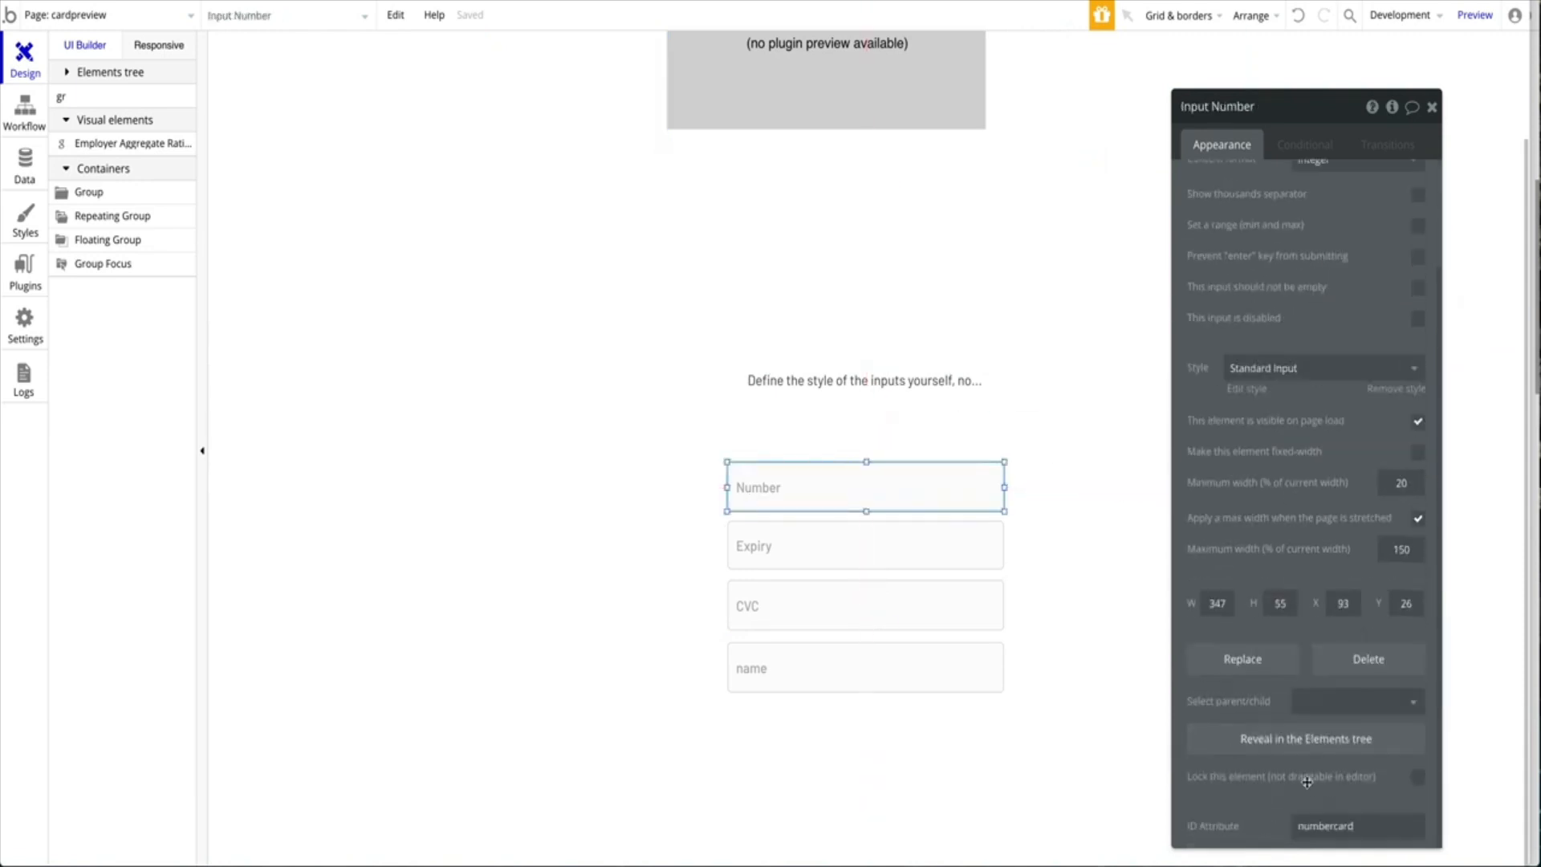
{"action": "double_click", "coordinate": [1368, 825]}
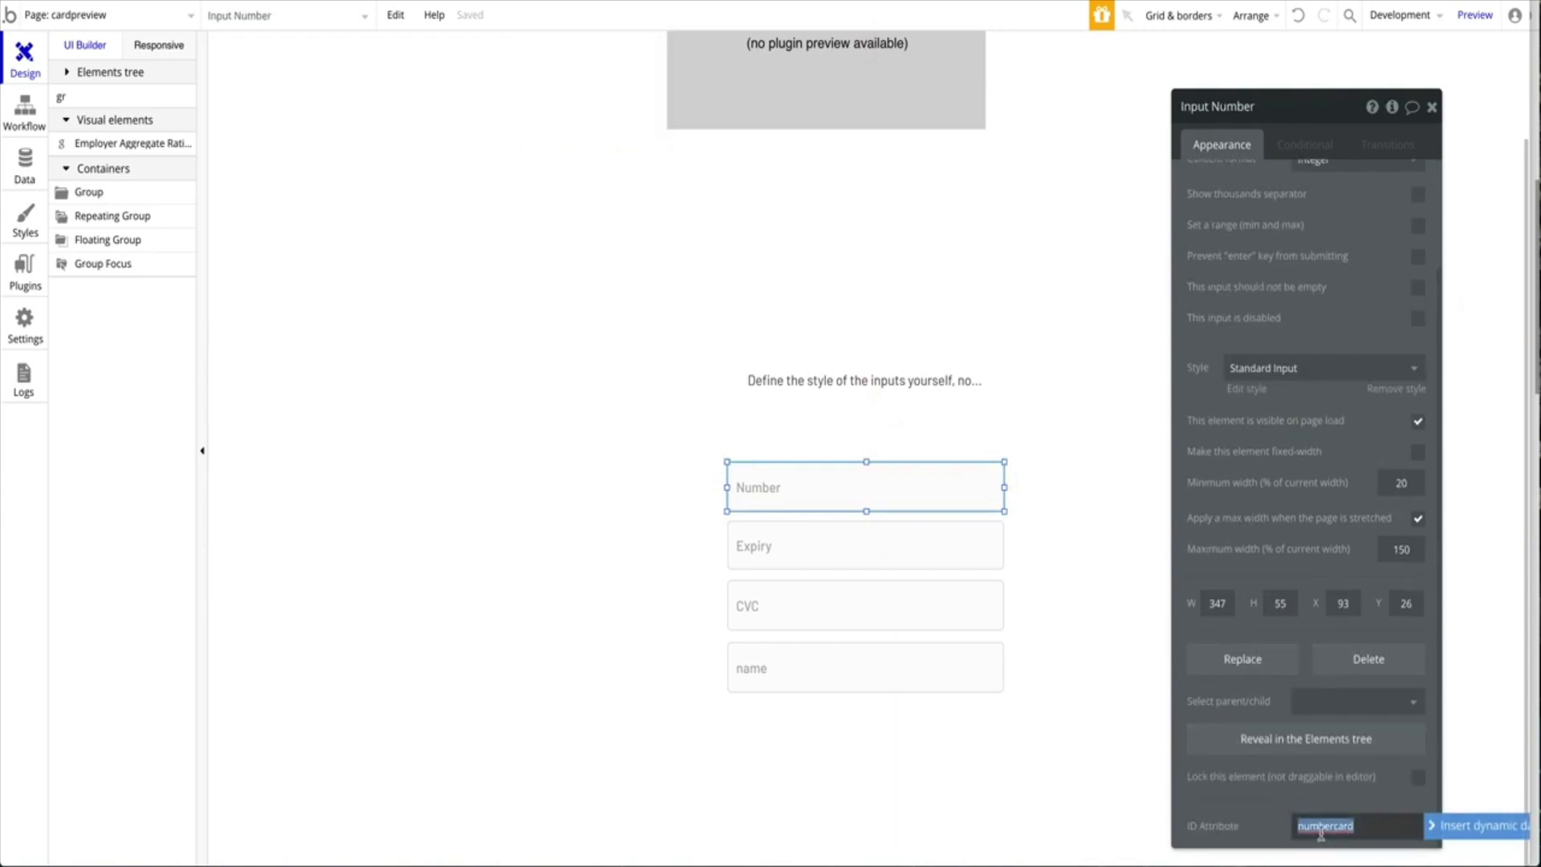
{"action": "type", "text": "ccinput"}
Set the card container's credit card number input element ID to ccinput.
{"action": "left_click", "coordinate": [870, 155]}
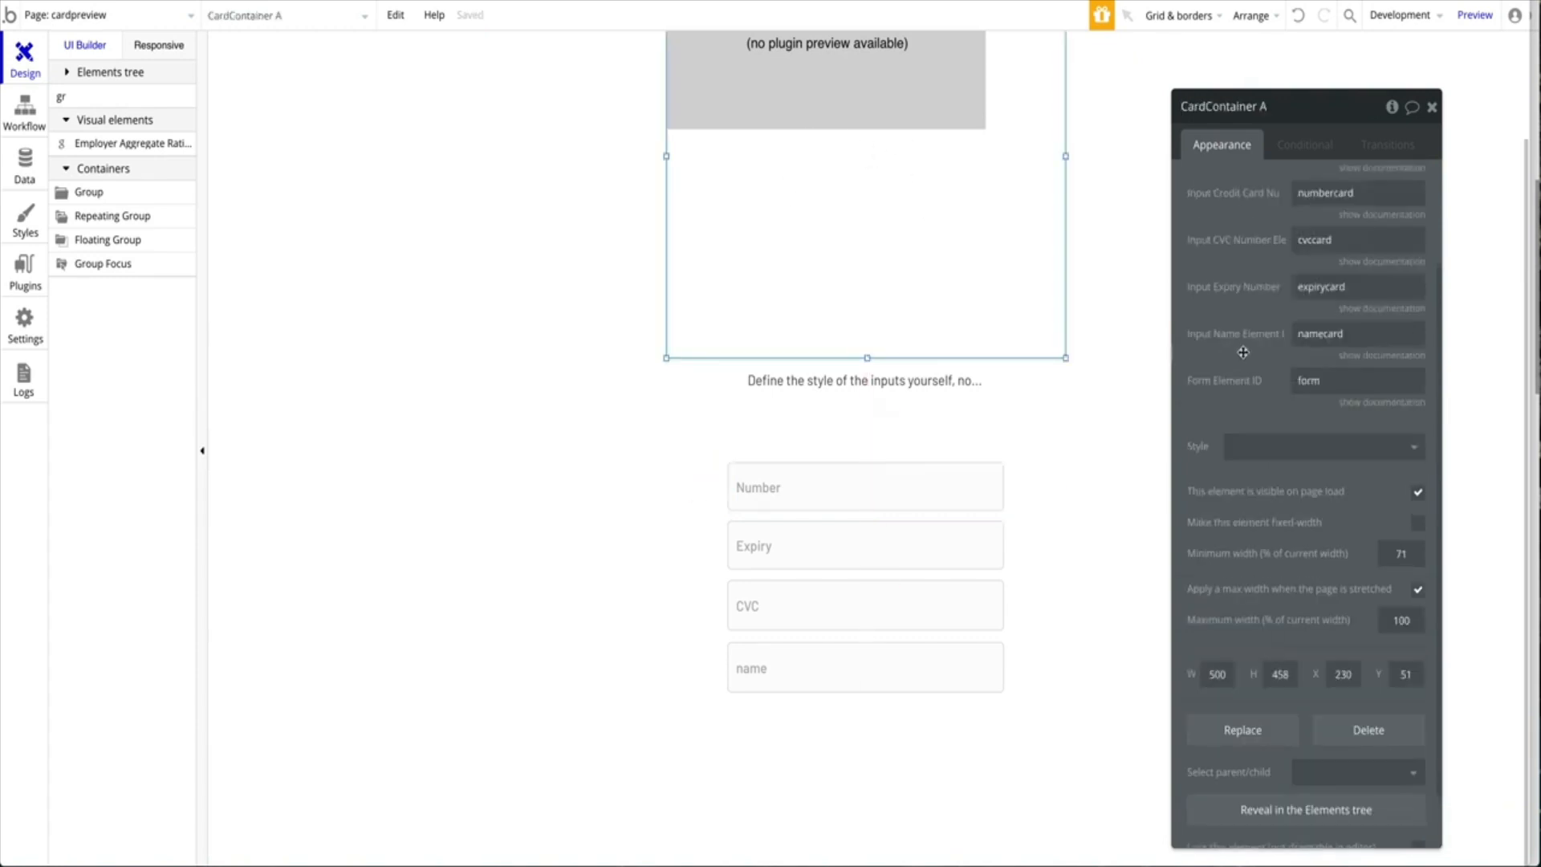
{"action": "double_click", "coordinate": [1312, 193]}
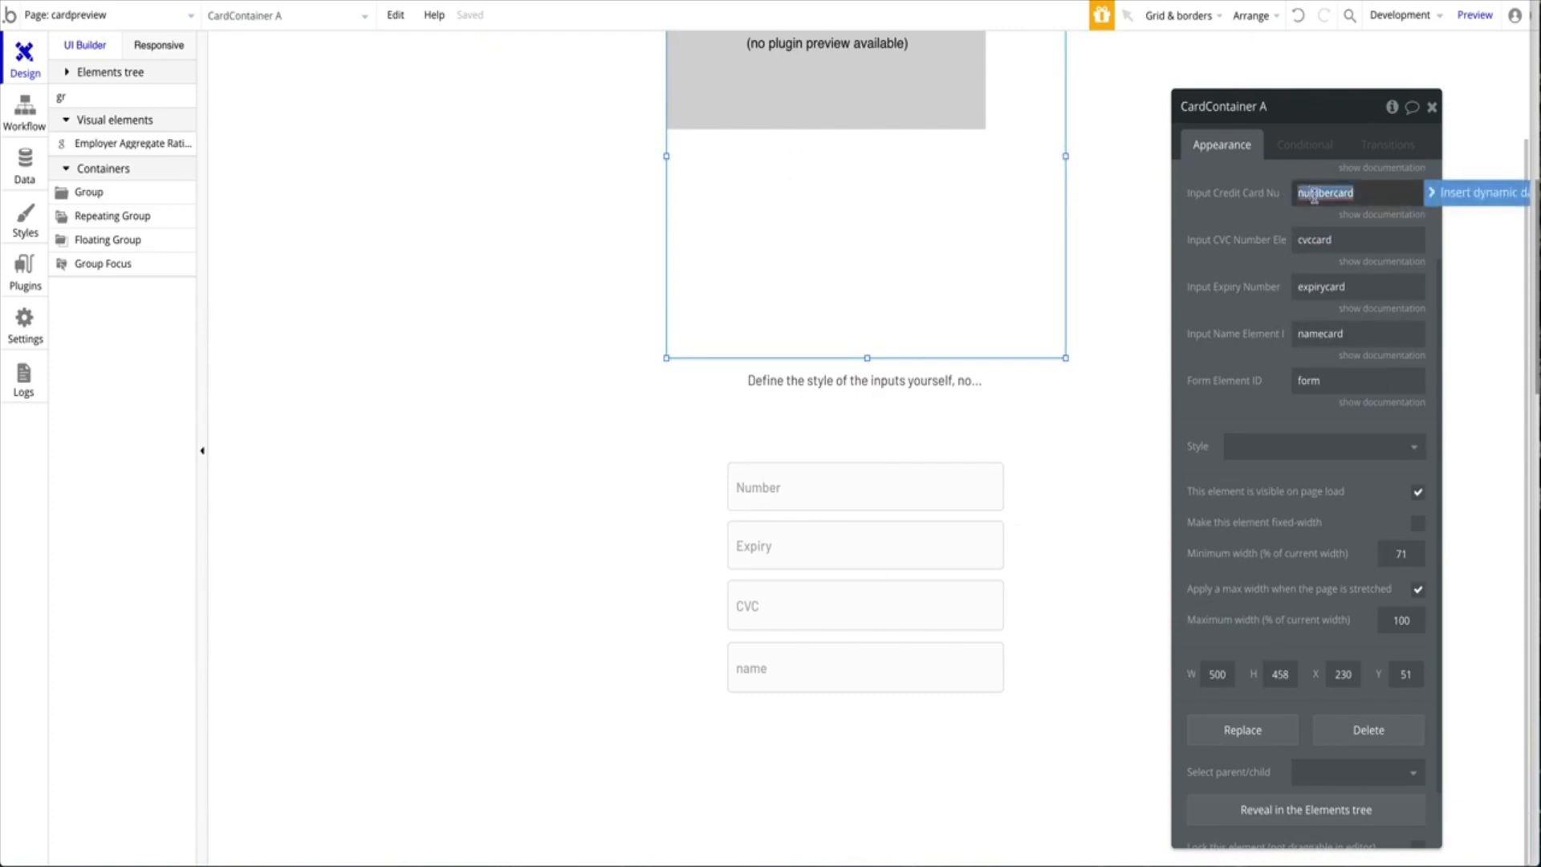
{"action": "key", "text": "super+v"}
{"action": "left_click", "coordinate": [1252, 217]}
Compare the Expiry input's ID attribute with the card container's expiry number element ID.
{"action": "left_click", "coordinate": [784, 518]}
{"action": "left_click", "coordinate": [798, 539]}
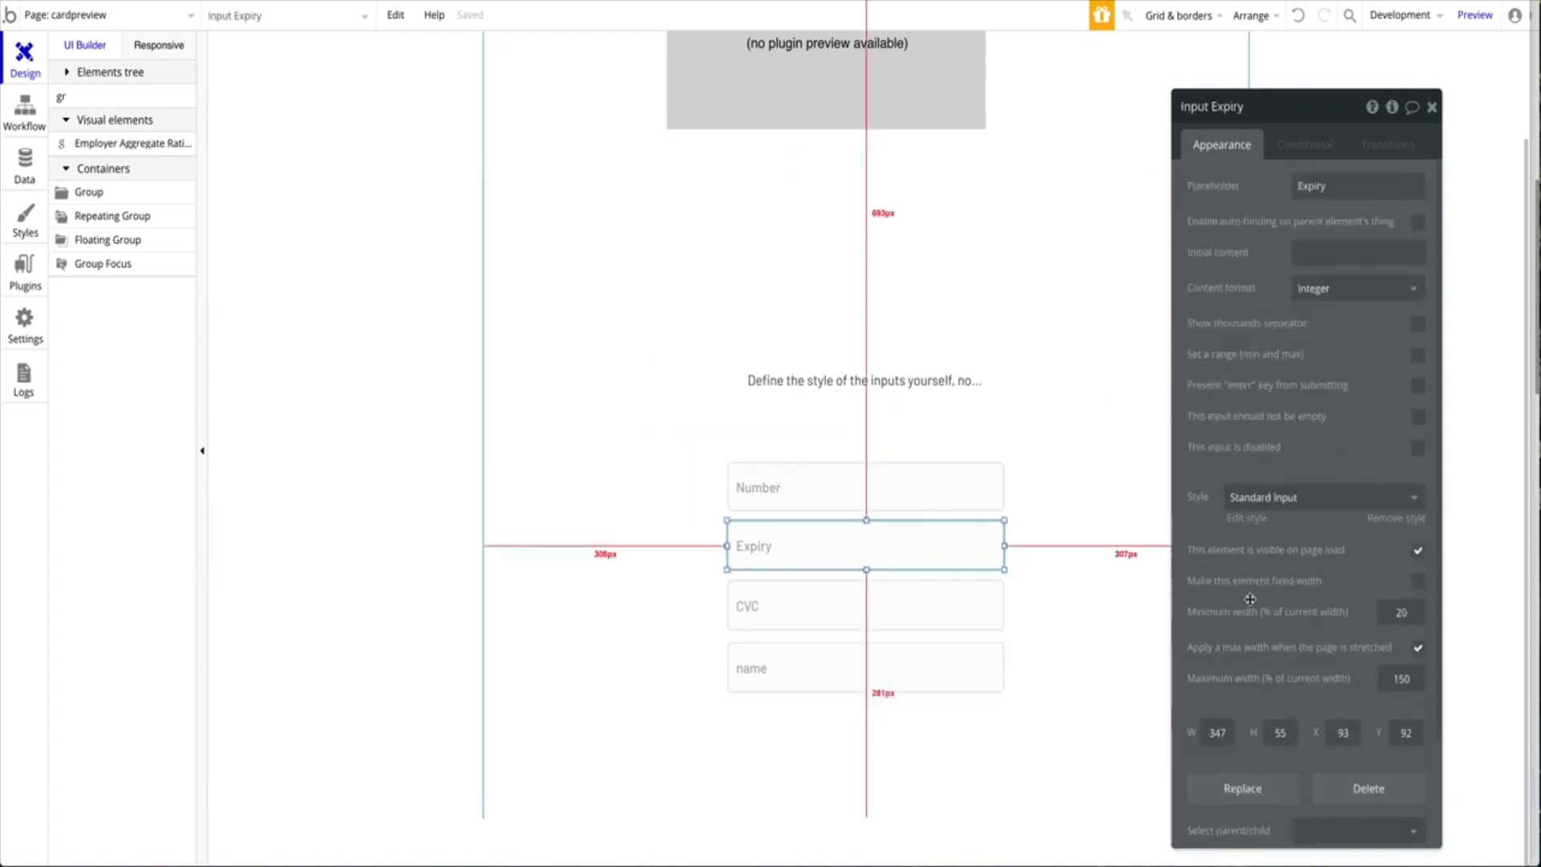
{"action": "scroll", "coordinate": [1249, 599], "scroll_direction": "down", "scroll_amount": 3}
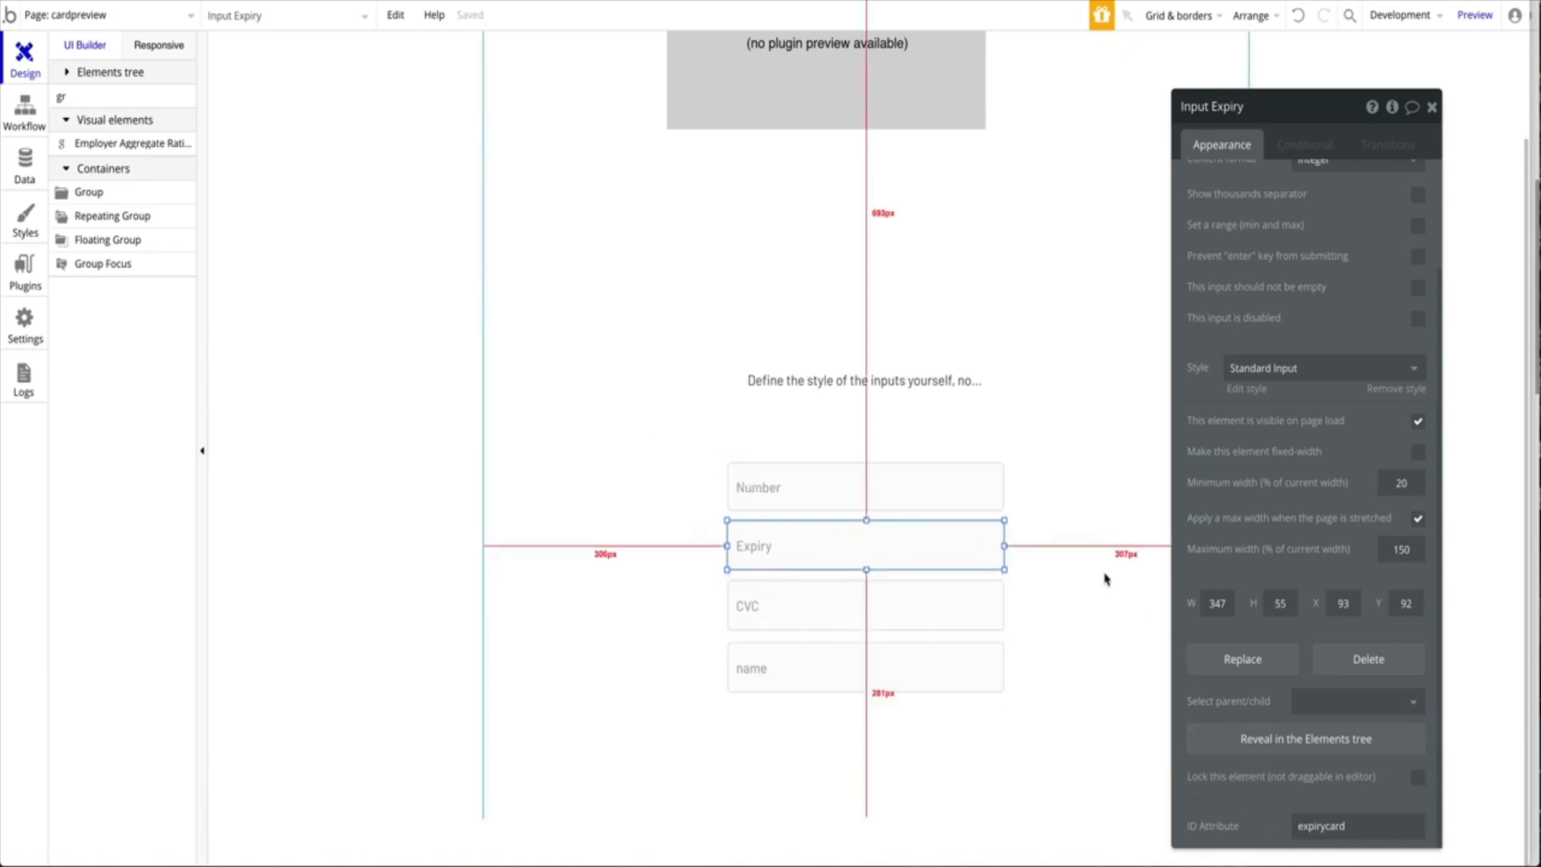
{"action": "left_click", "coordinate": [1359, 824]}
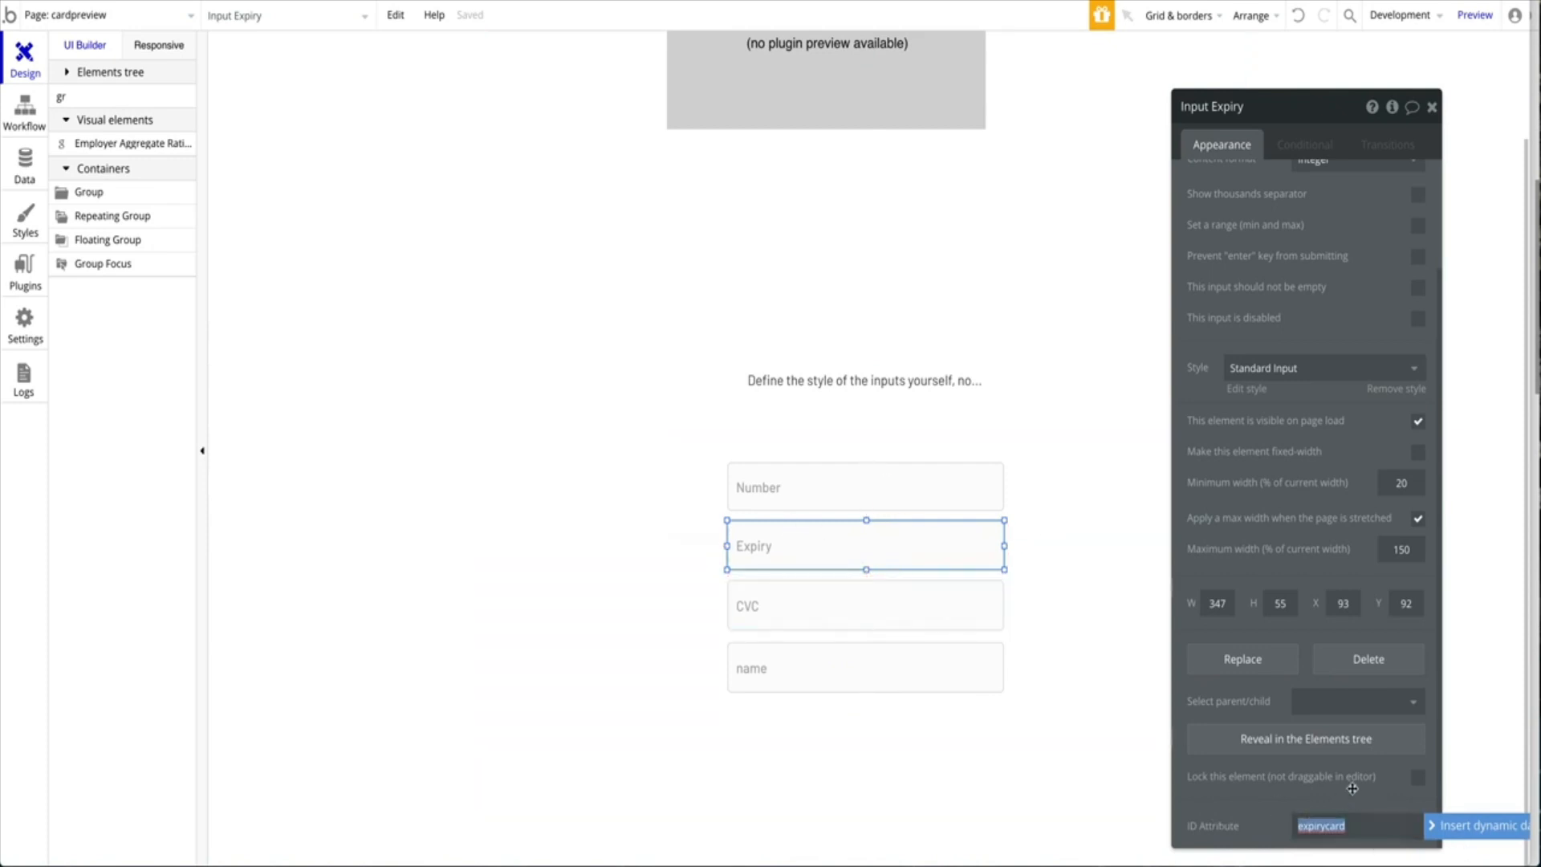
{"action": "left_click", "coordinate": [770, 546]}
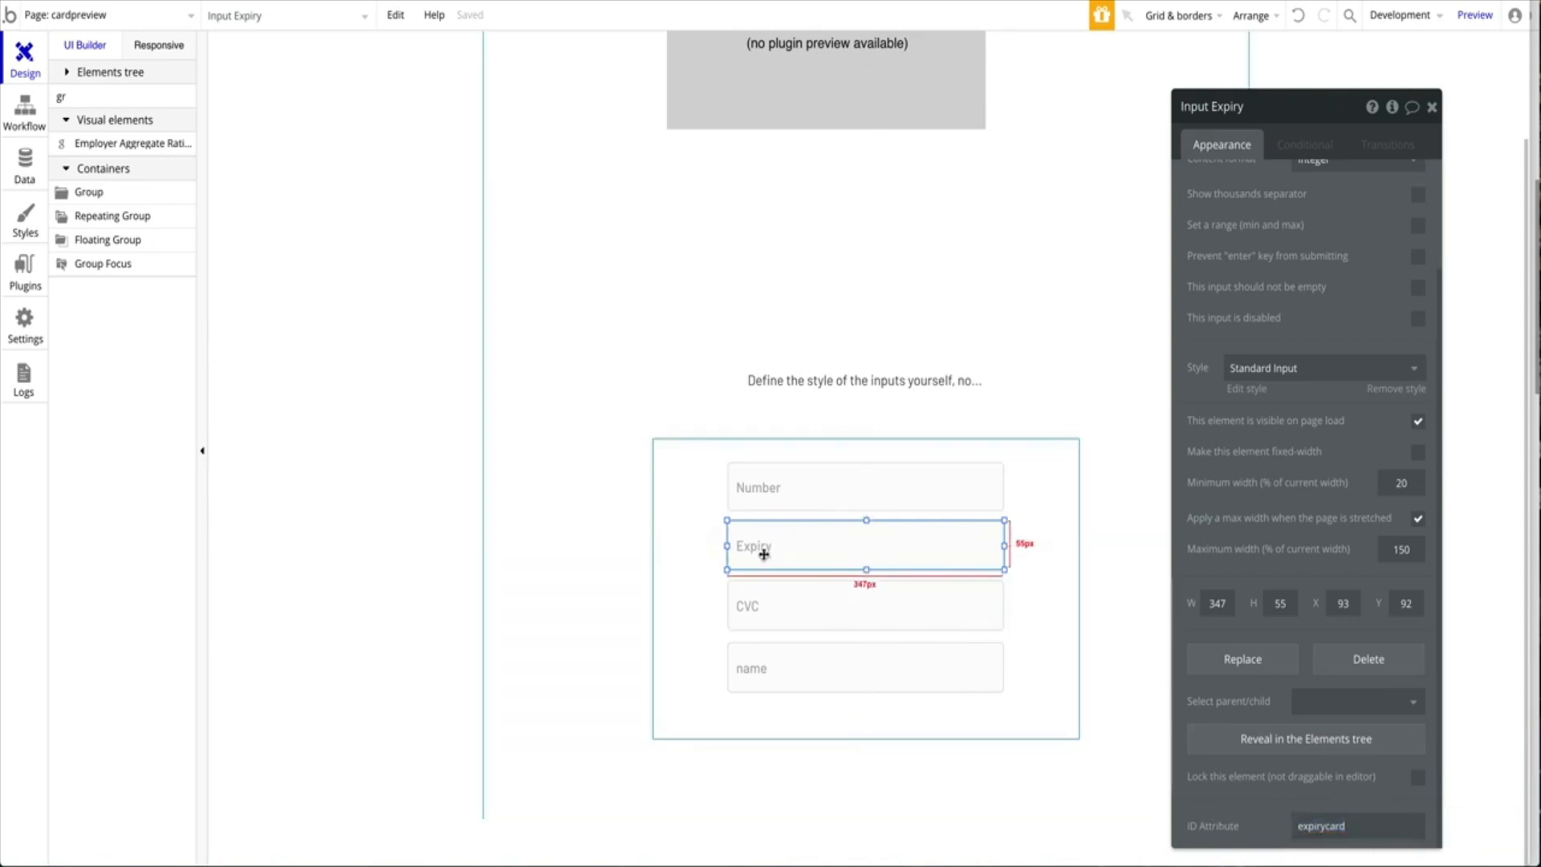
{"action": "left_click", "coordinate": [1335, 823]}
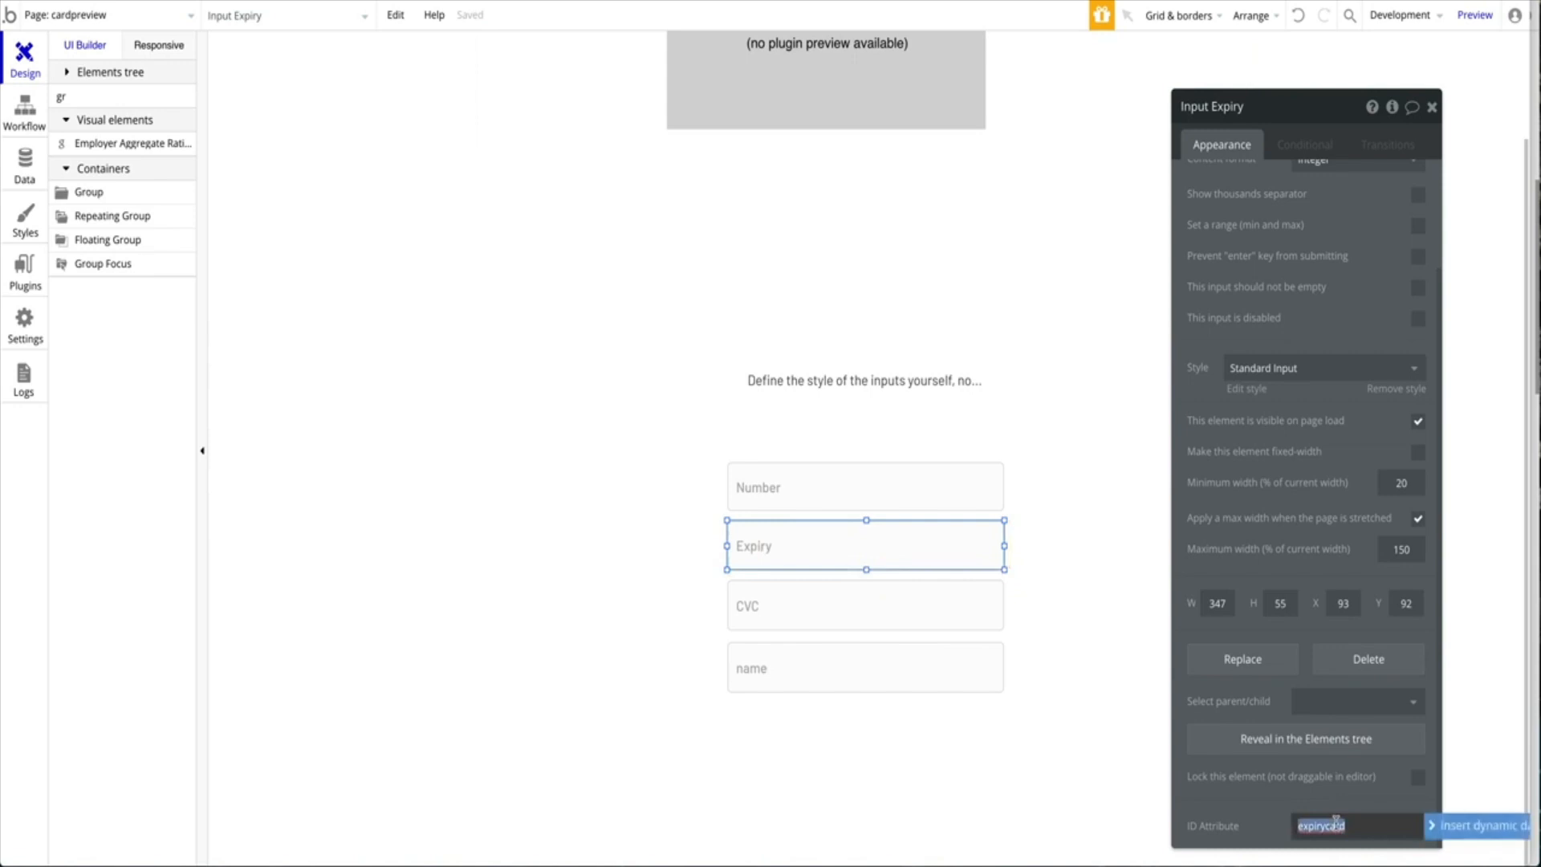
{"action": "left_click", "coordinate": [860, 179]}
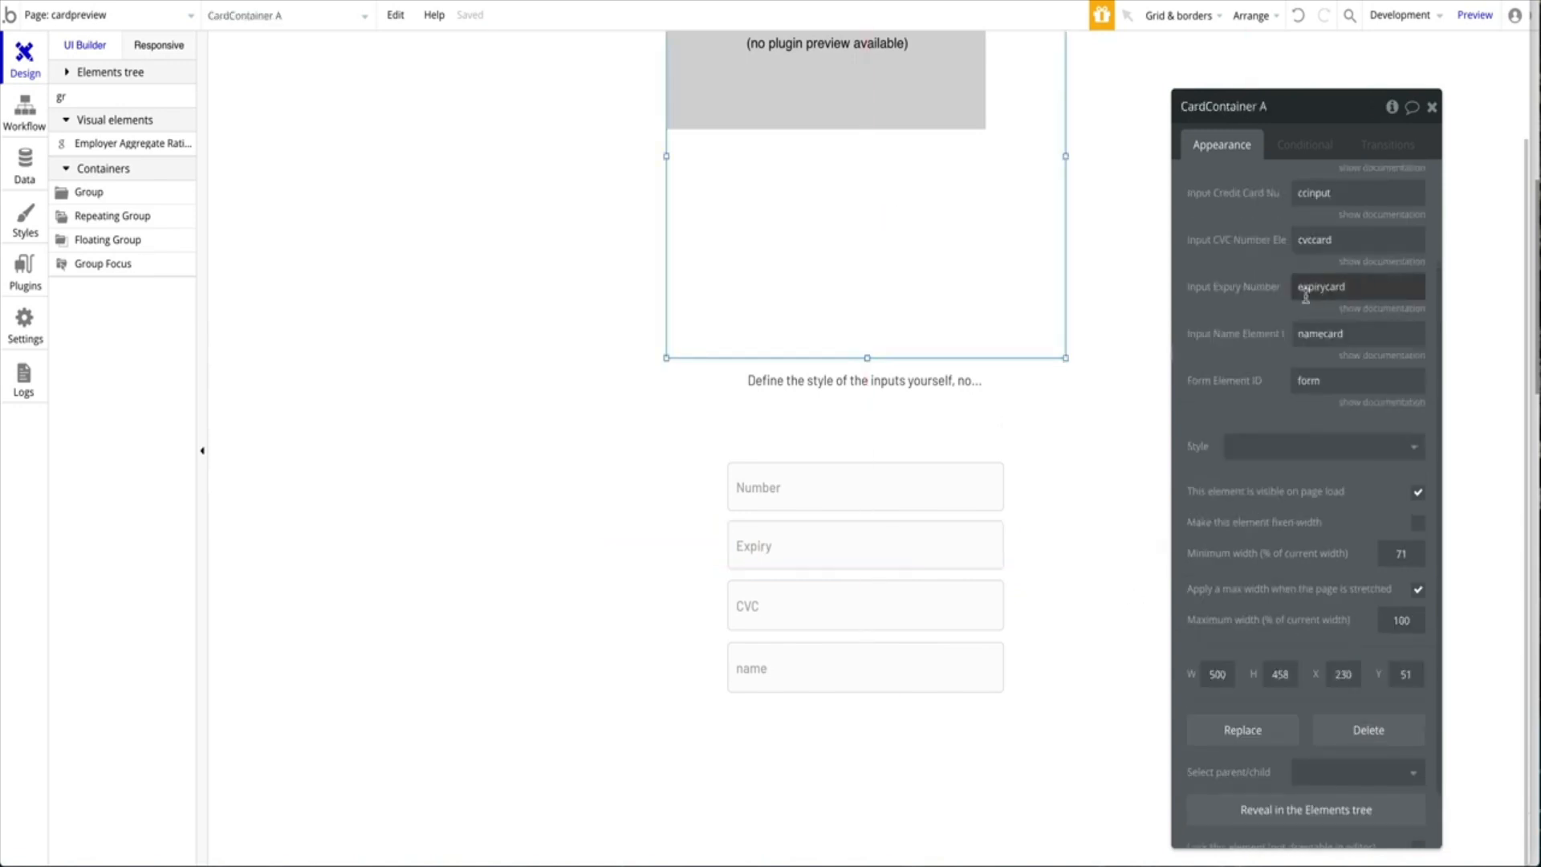
{"action": "left_click", "coordinate": [1313, 283]}
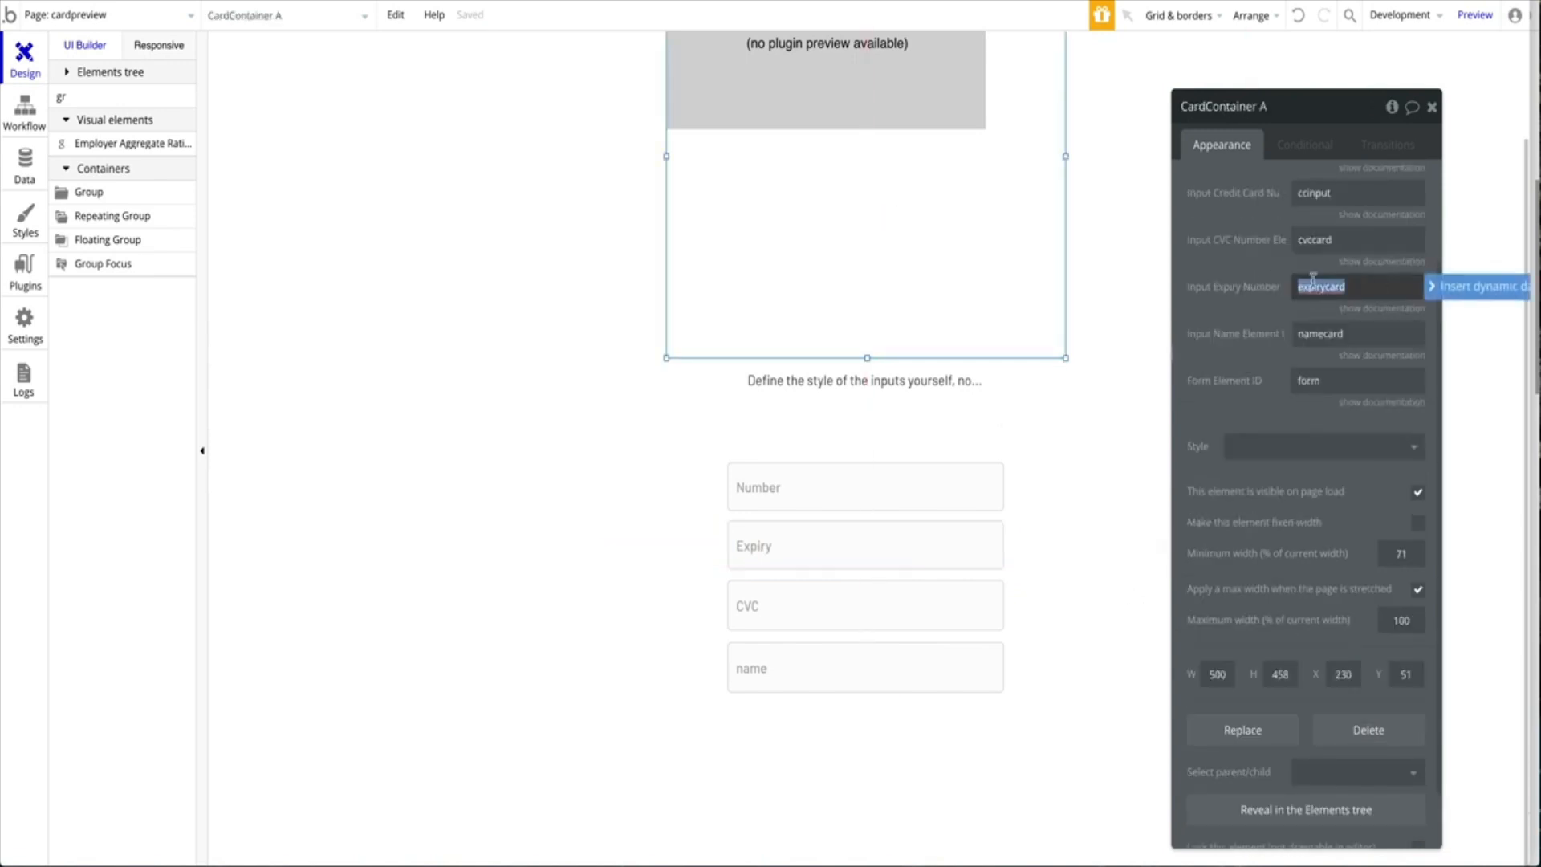
{"action": "left_click", "coordinate": [1230, 308]}
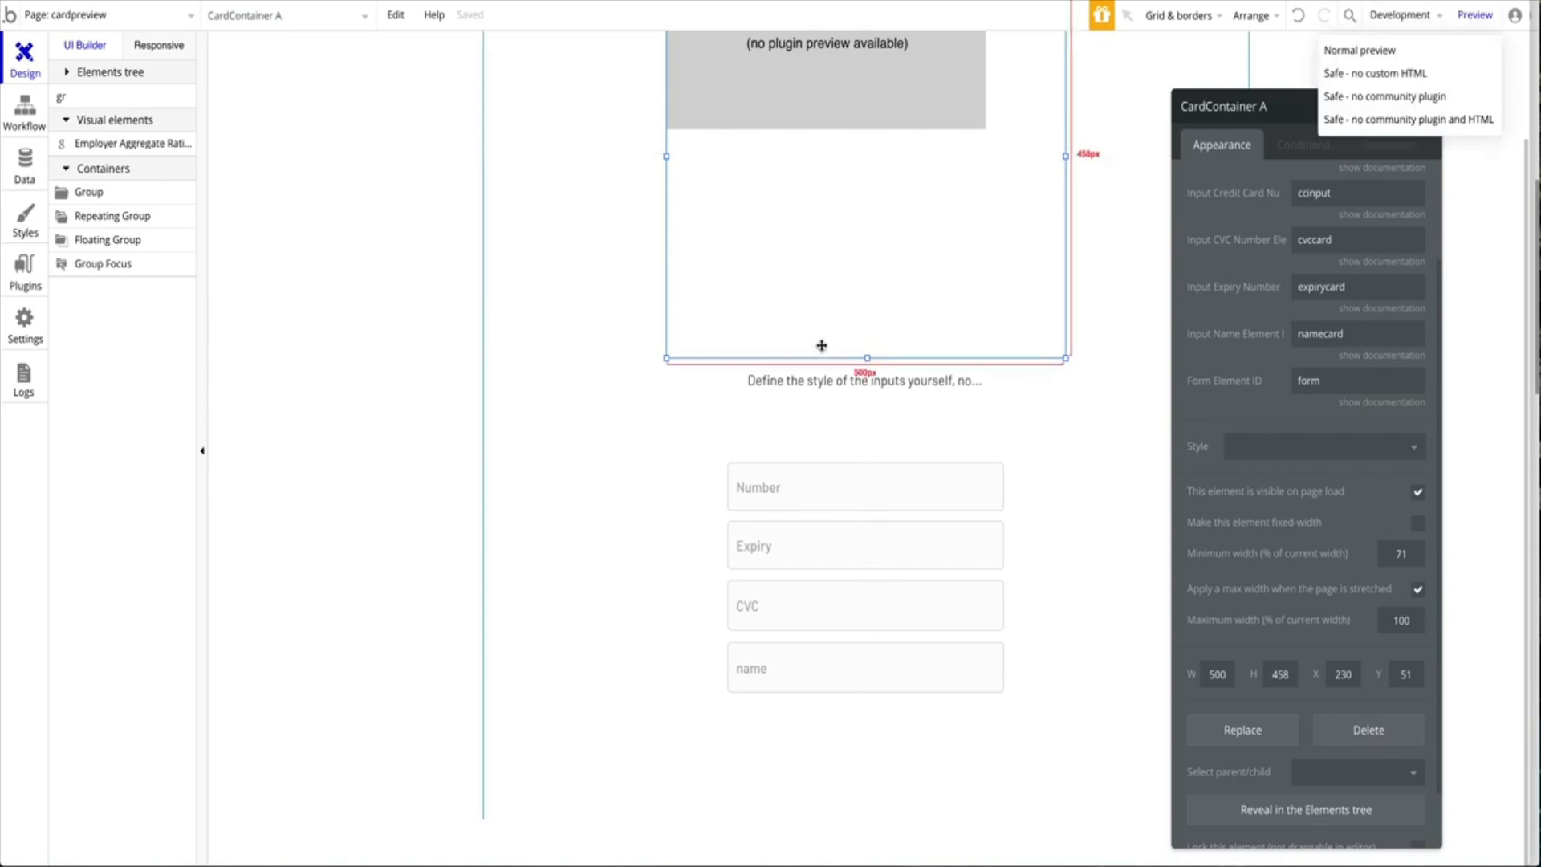
Check the Number input's ID attribute against the credit card number element ID in the card container.
{"action": "left_click", "coordinate": [888, 479]}
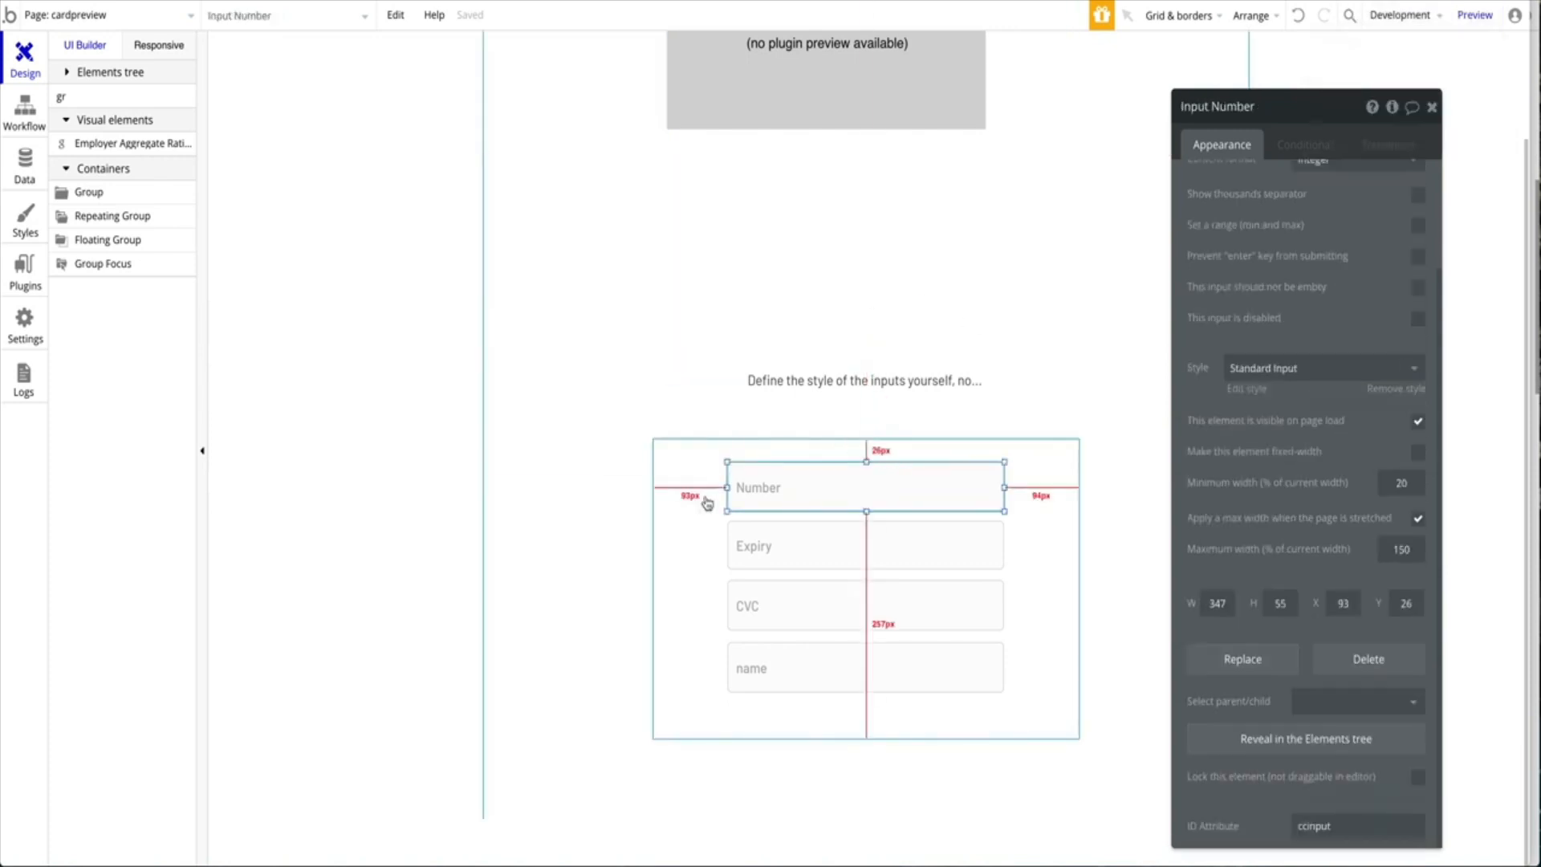
{"action": "double_click", "coordinate": [1346, 826]}
{"action": "left_click", "coordinate": [897, 257]}
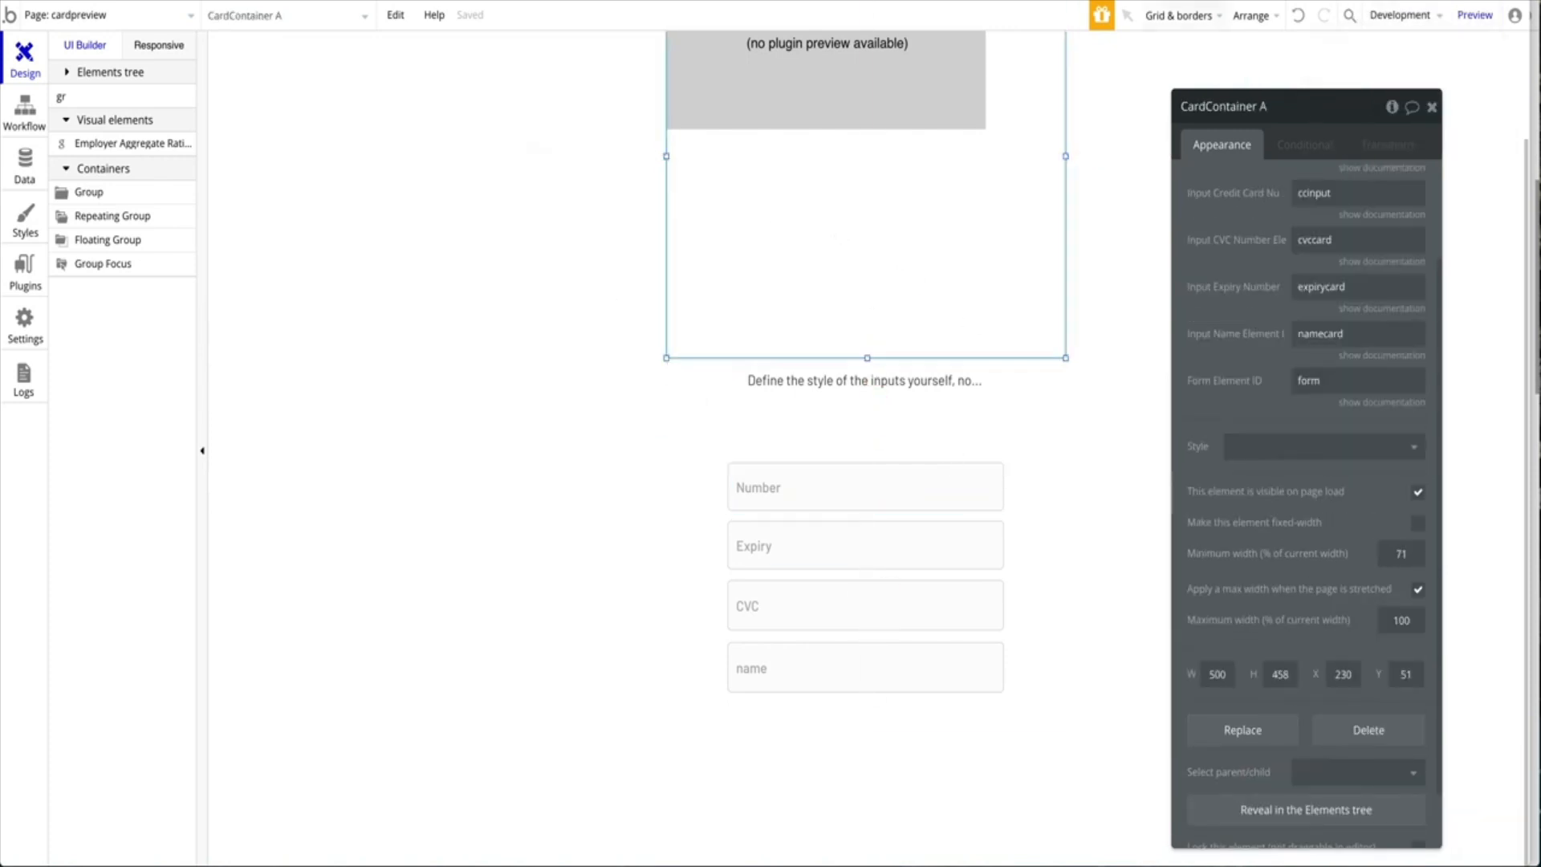
Open the page preview and enter a single test digit in the card number field.
{"action": "left_click", "coordinate": [1475, 15]}
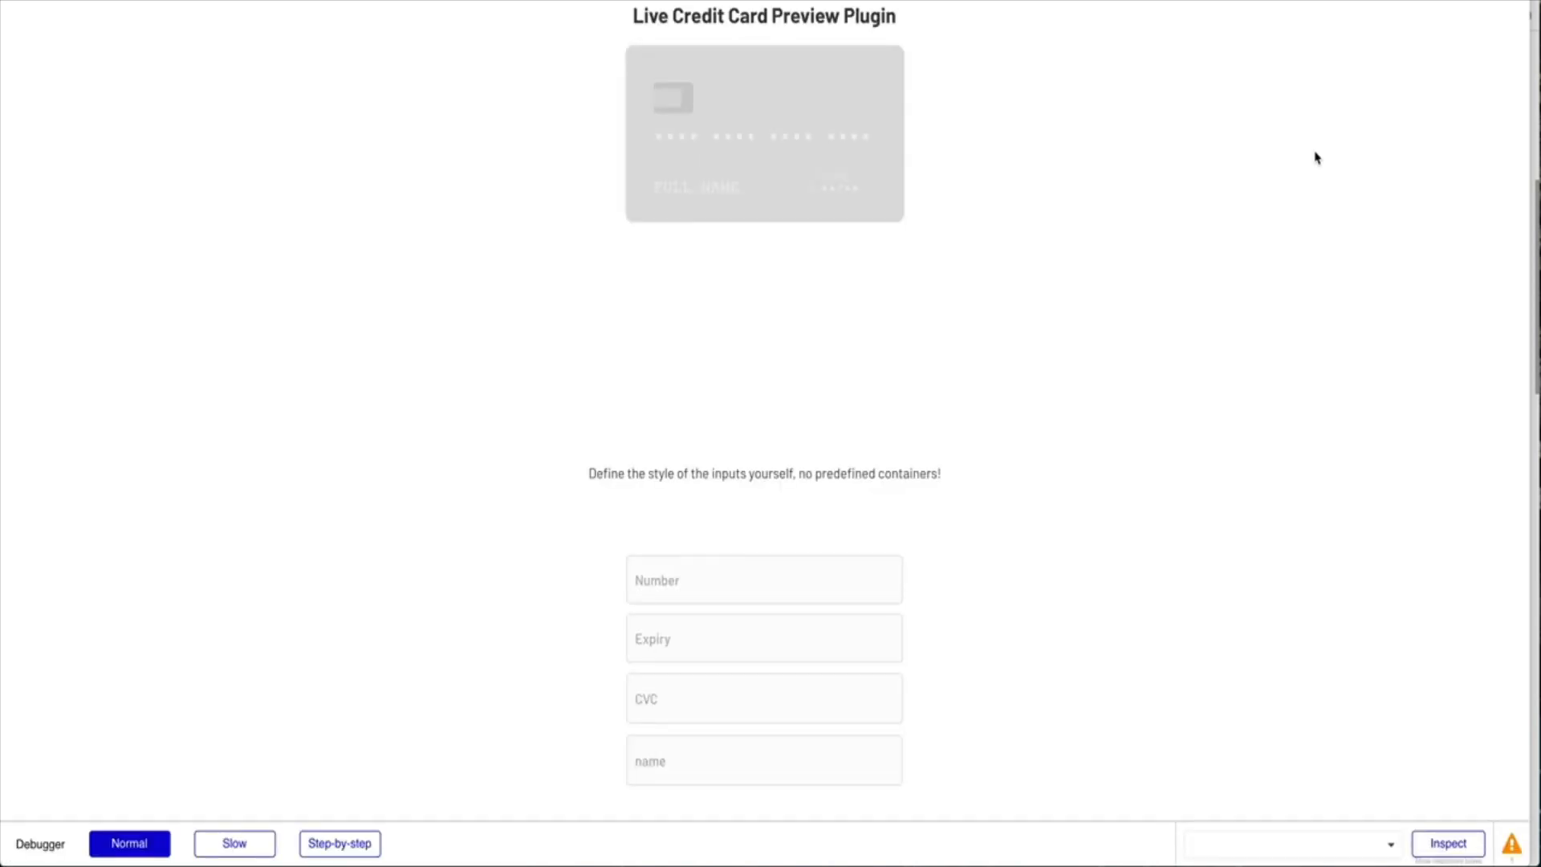
{"action": "left_click", "coordinate": [706, 579]}
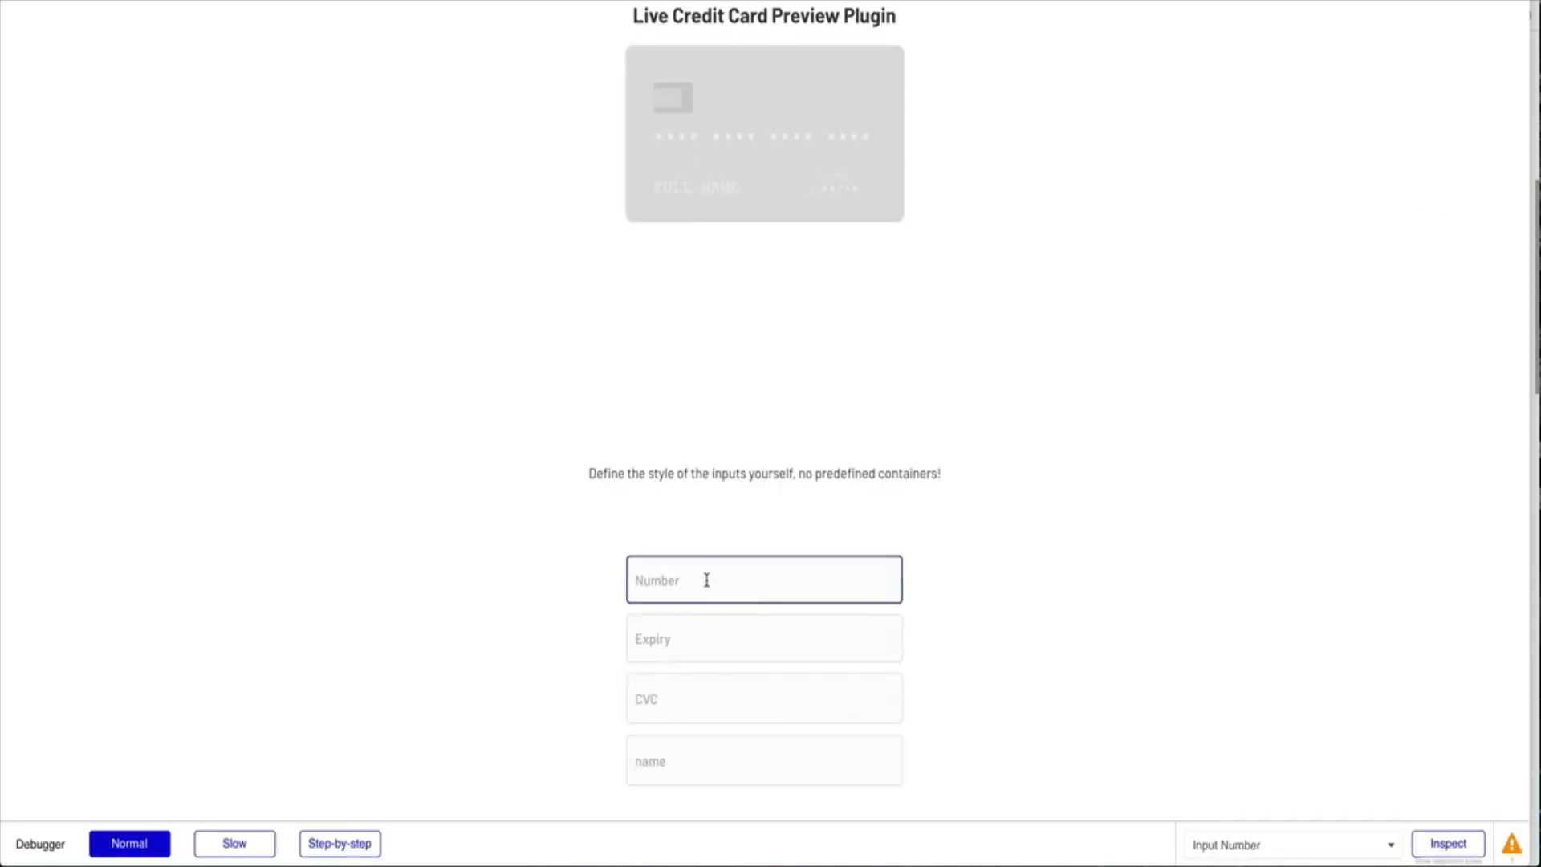
{"action": "type", "text": "1"}
{"action": "left_click", "coordinate": [862, 237]}
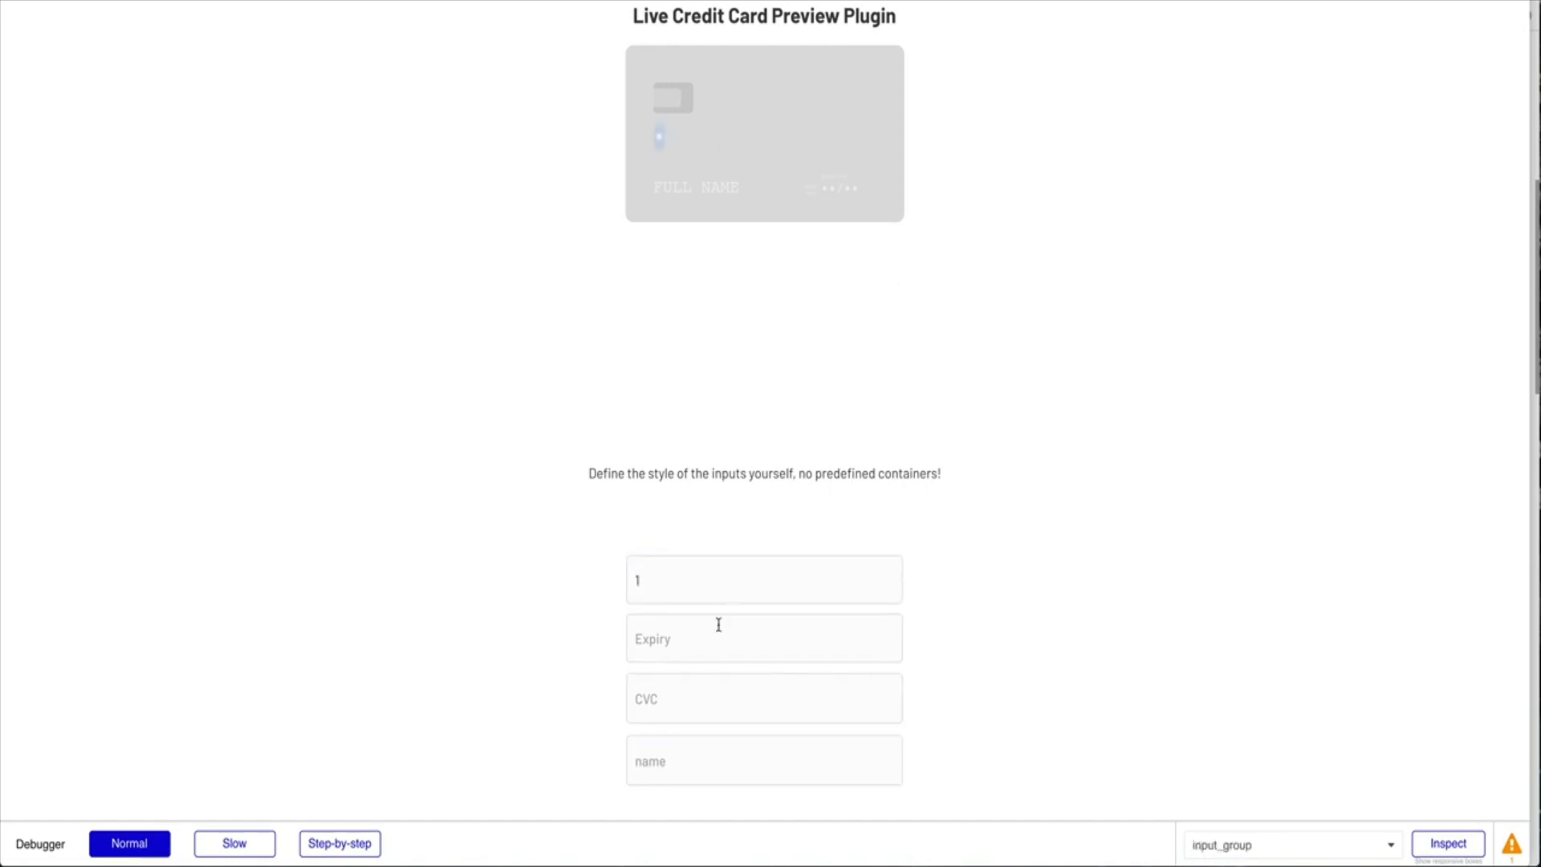
Replace the card number field's content with different leading digits to test the card's brand detection, ending on a Visa digit.
{"action": "left_click_drag", "start_coordinate": [665, 583], "coordinate": [572, 581]}
{"action": "type", "text": "4"}
{"action": "left_click", "coordinate": [722, 160]}
{"action": "type", "text": "5"}
{"action": "left_click", "coordinate": [618, 579]}
{"action": "type", "text": "7"}
{"action": "left_click", "coordinate": [607, 577]}
{"action": "type", "text": "1"}
{"action": "left_click", "coordinate": [612, 576]}
{"action": "left_click", "coordinate": [606, 569]}
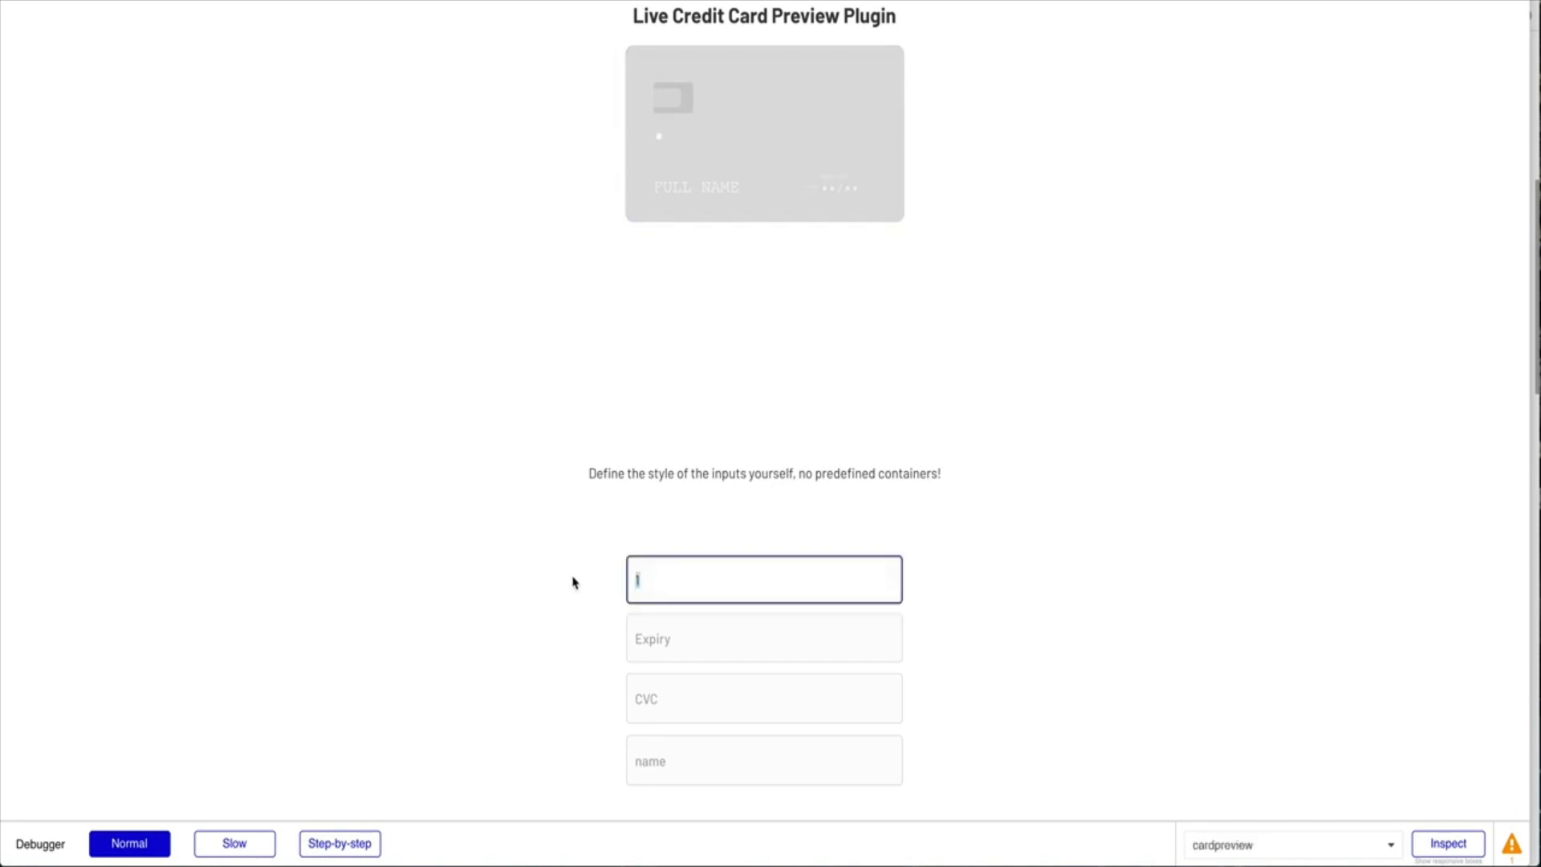
{"action": "type", "text": "4"}
{"action": "left_click", "coordinate": [573, 582]}
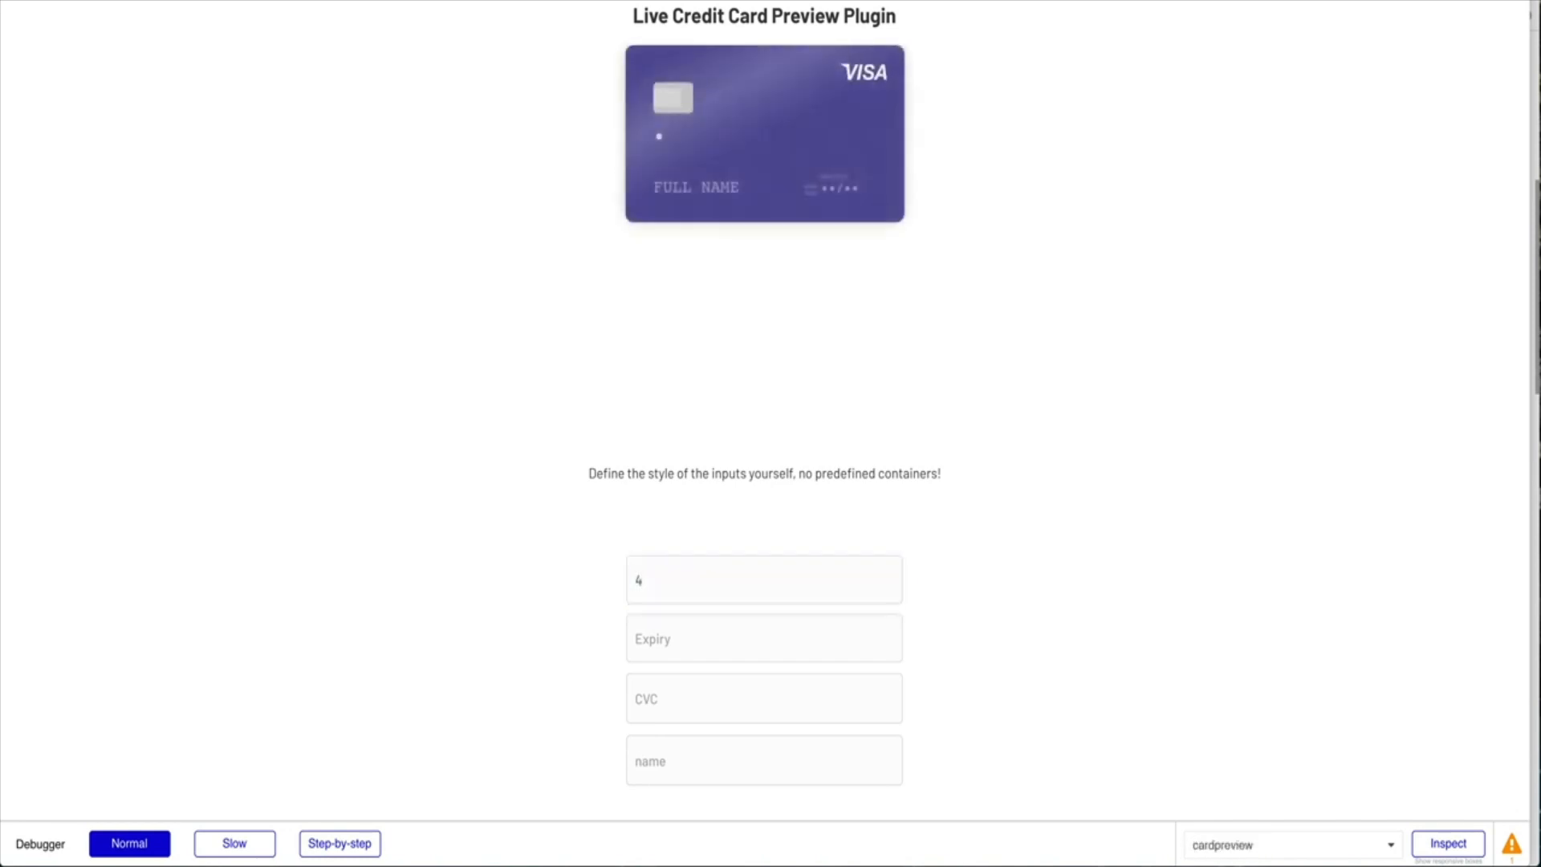
Add a second digit in the card number field and examine the card preview.
{"action": "left_click", "coordinate": [807, 575]}
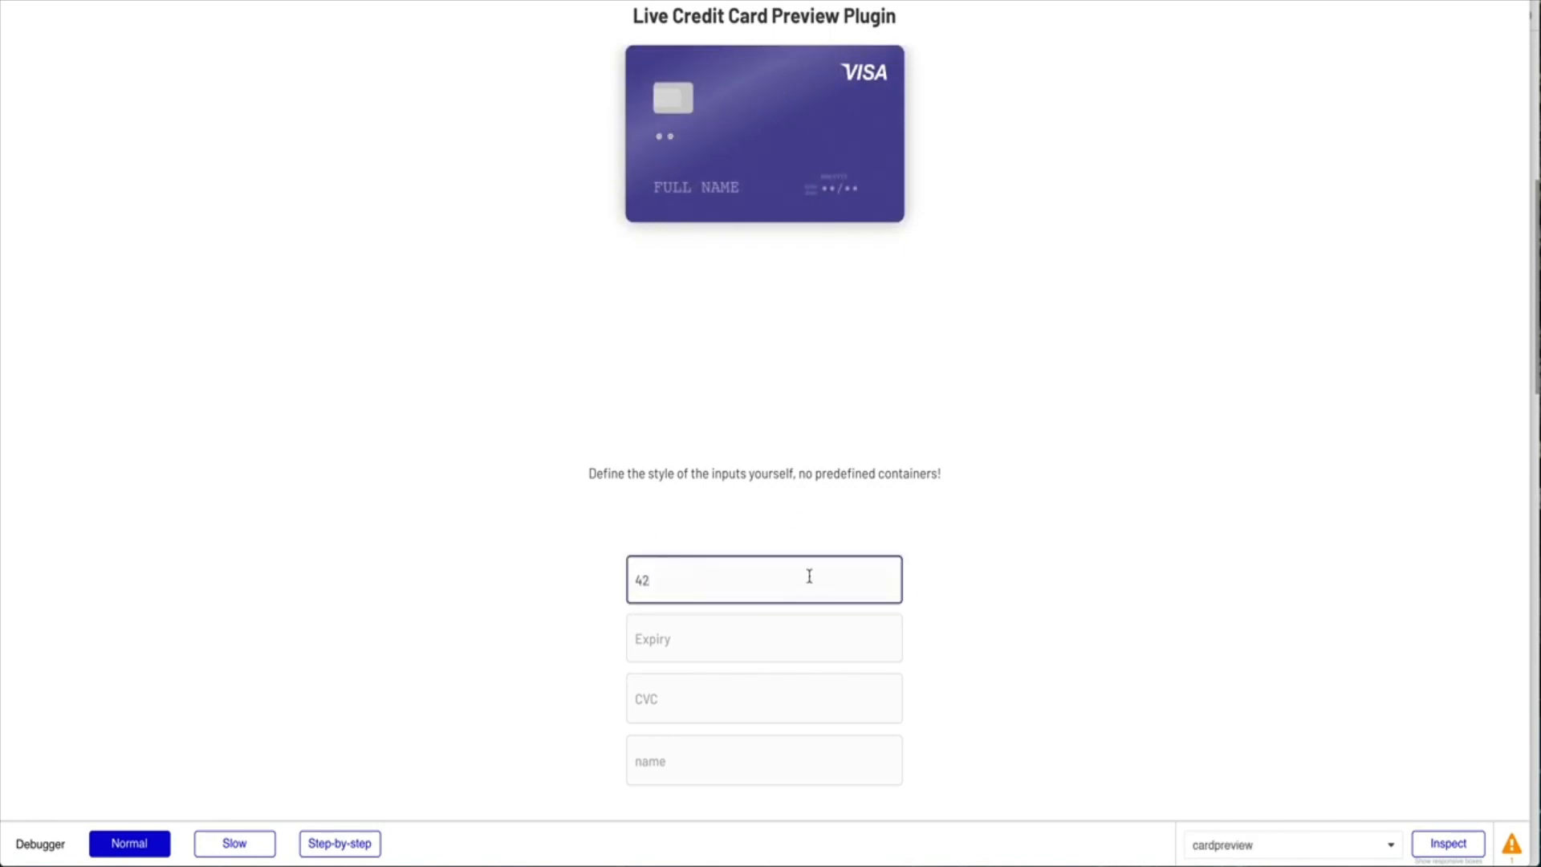
{"action": "scroll", "coordinate": [809, 576], "scroll_direction": "down", "scroll_amount": 1}
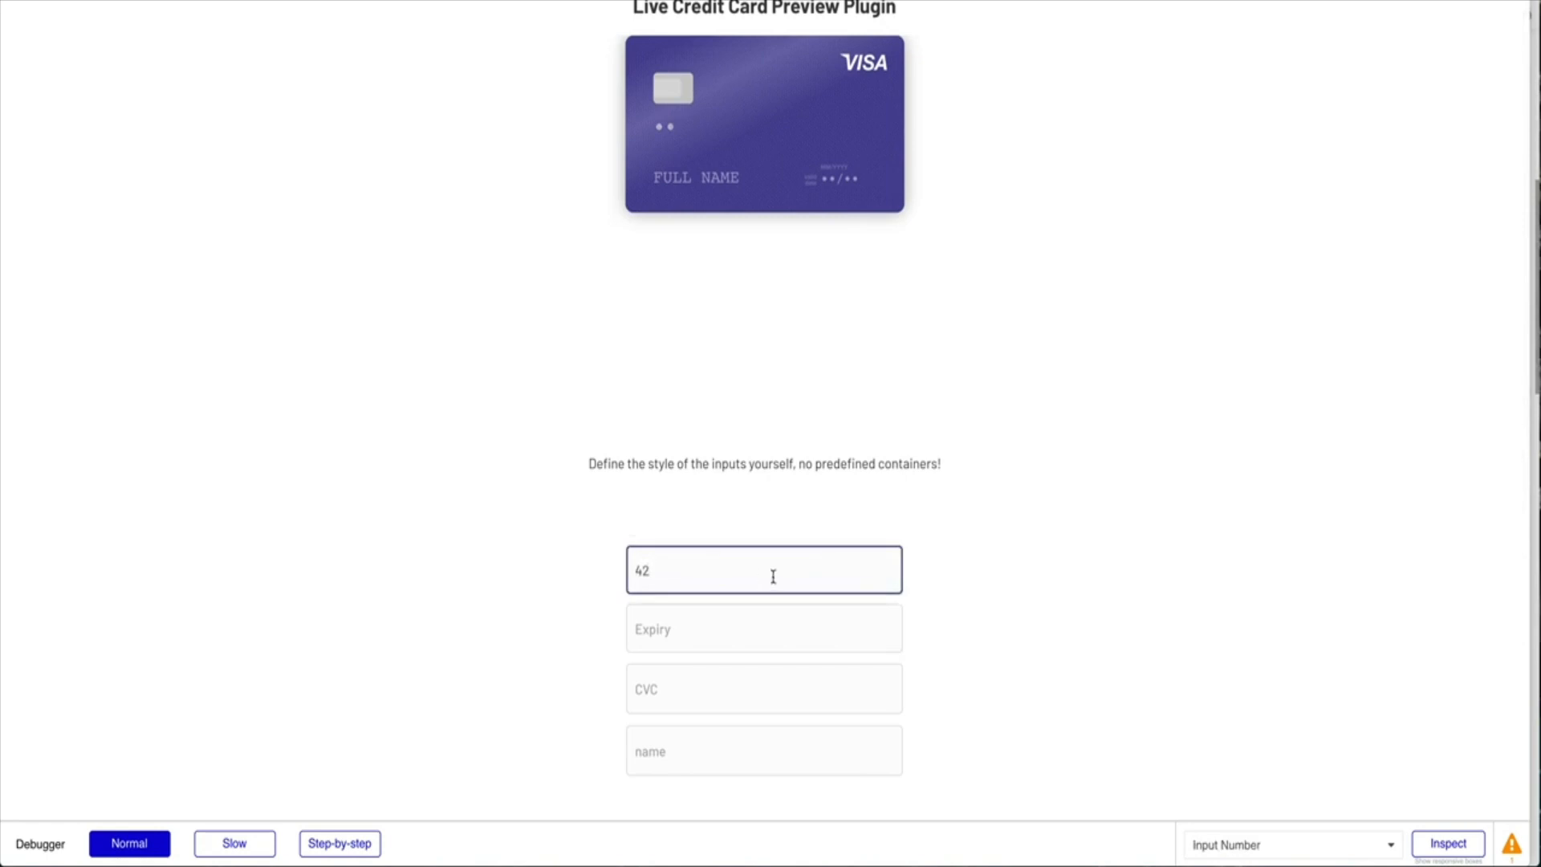
{"action": "scroll", "coordinate": [799, 121], "scroll_direction": "up", "scroll_amount": 1}
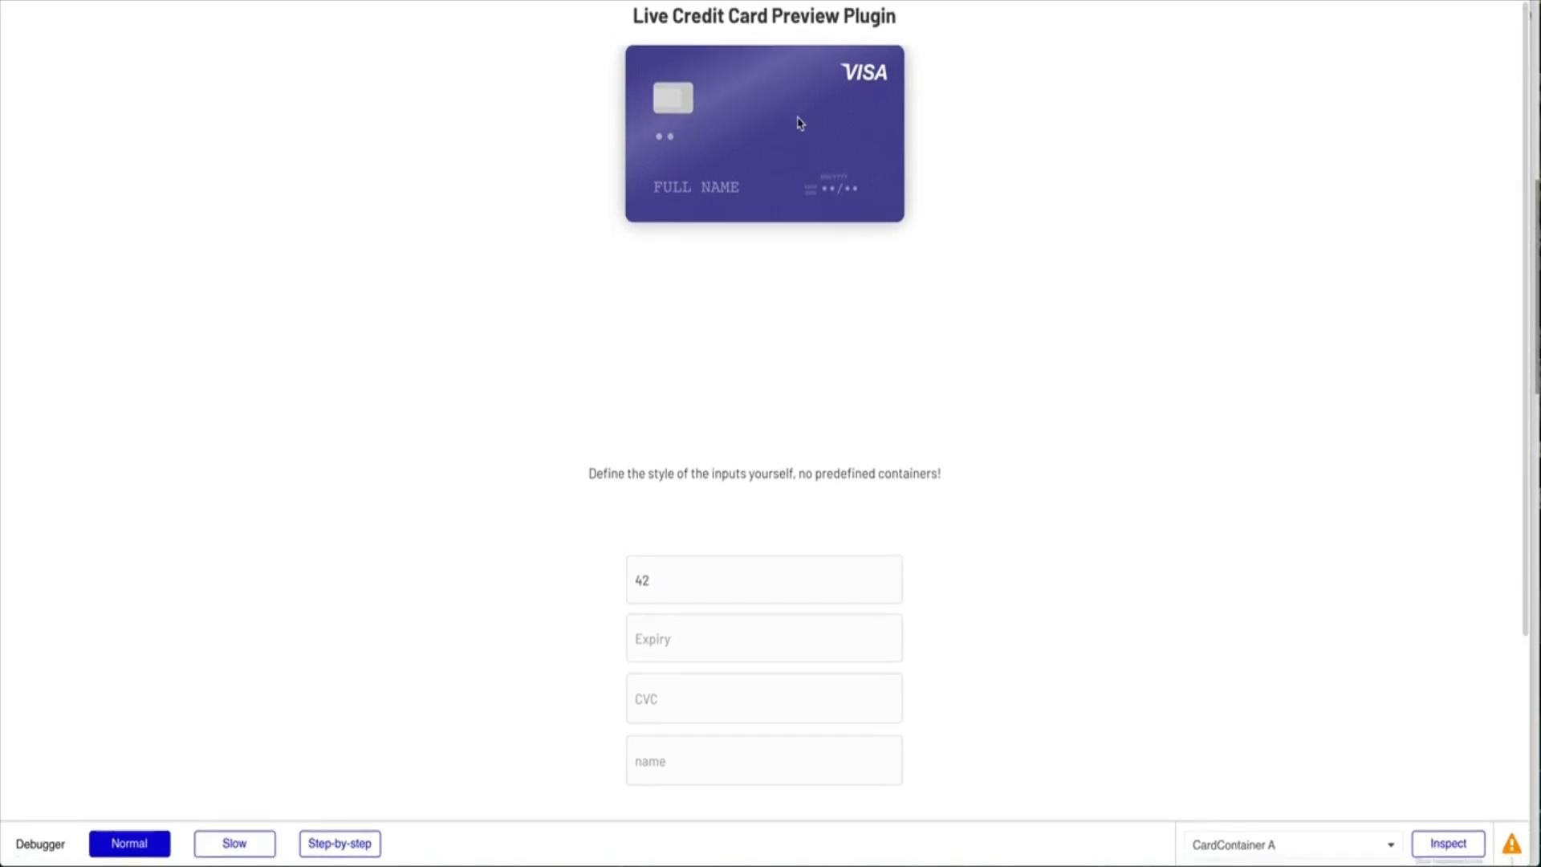